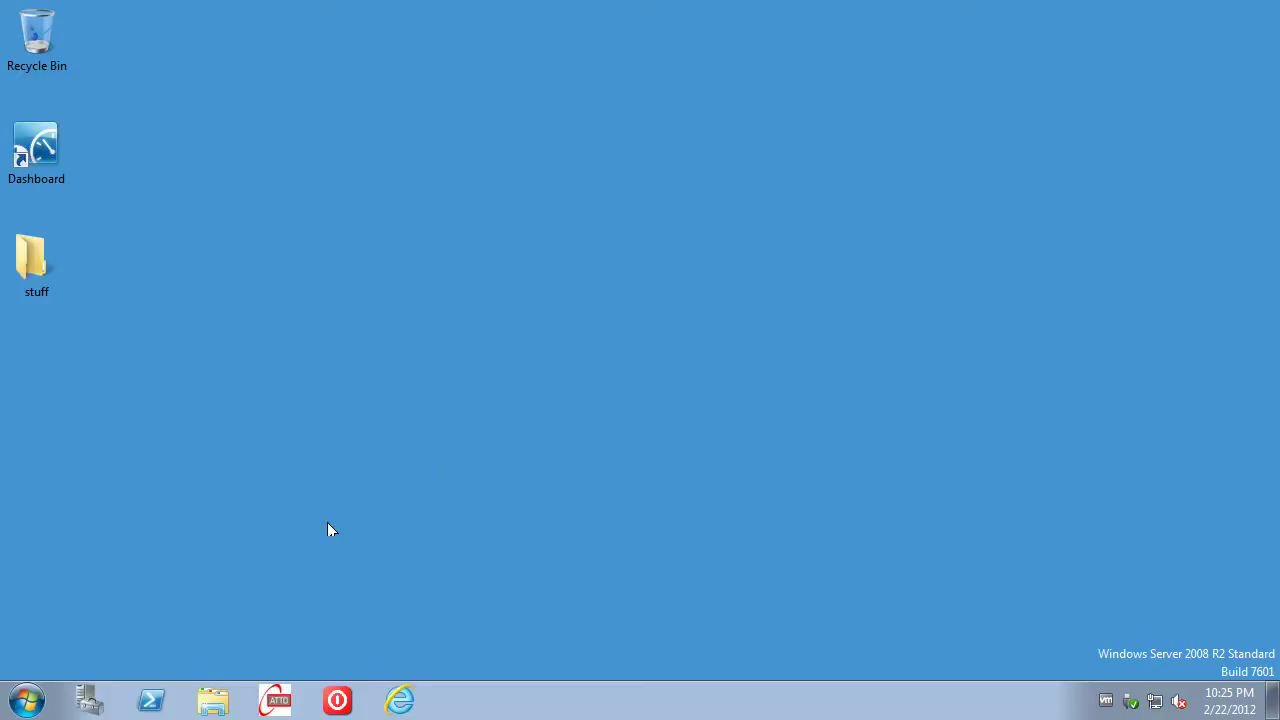
# - Check the Windows version with winver, then close About Windows
pyautogui.click(89, 700)
pyautogui.click(40, 695)
pyautogui.write('winver')
pyautogui.press('Return')
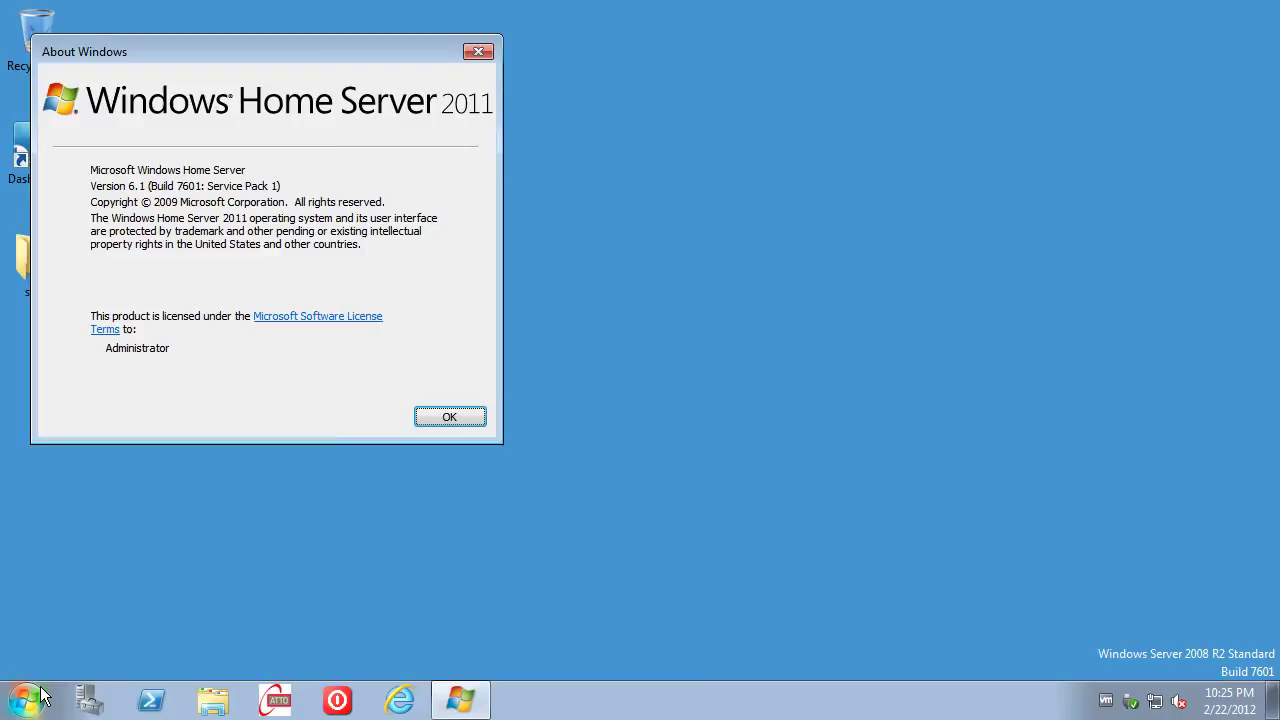
pyautogui.click(452, 418)
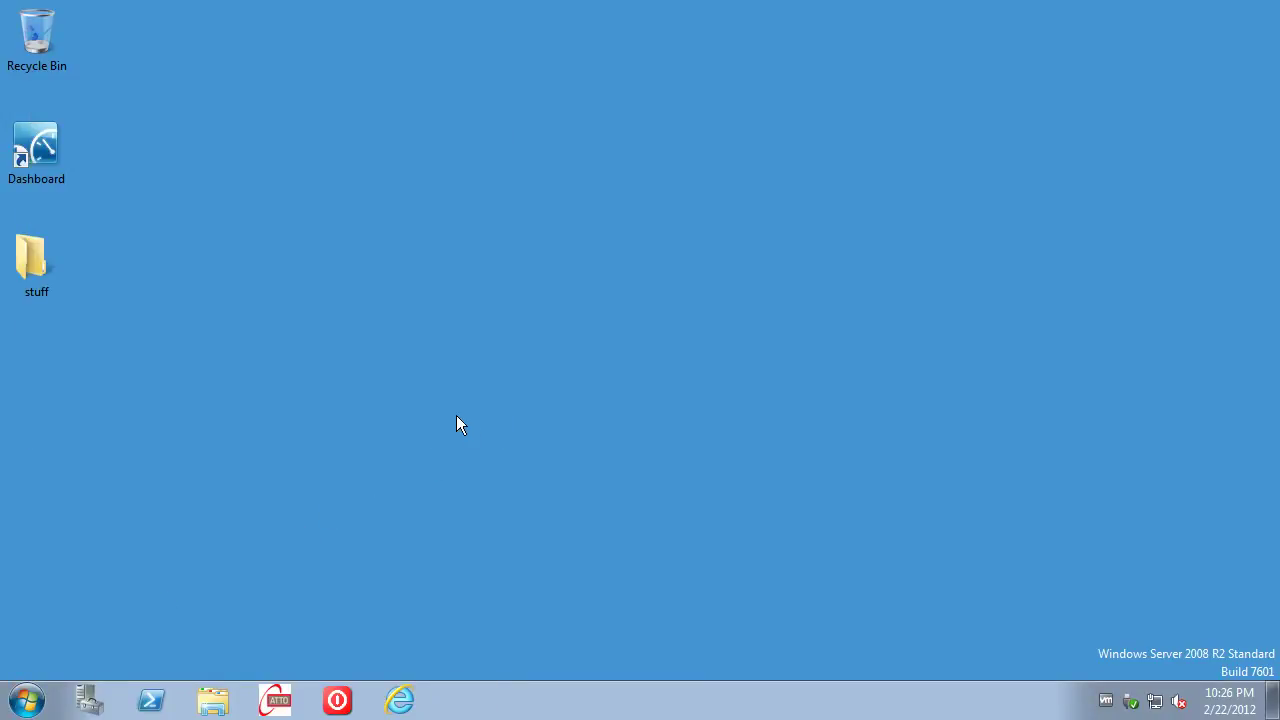
# - Return to Server Manager and show the Services list under Configuration
pyautogui.press('super+1')
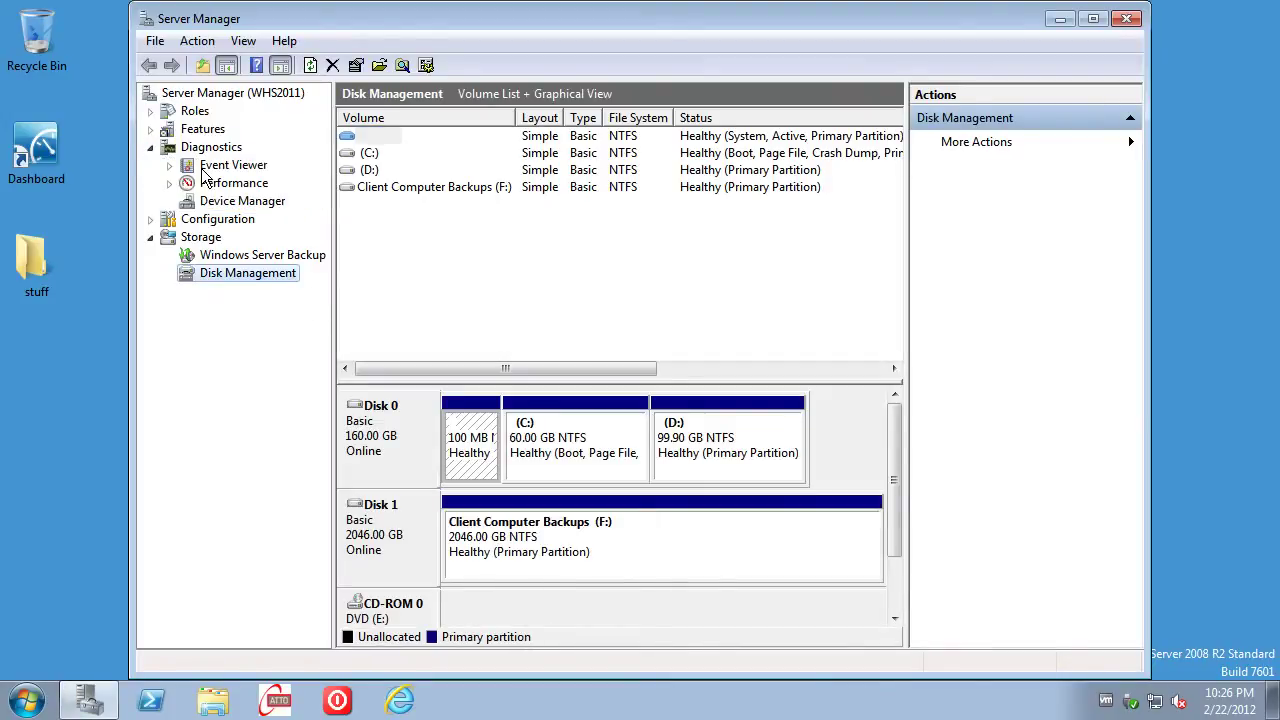
pyautogui.click(209, 202)
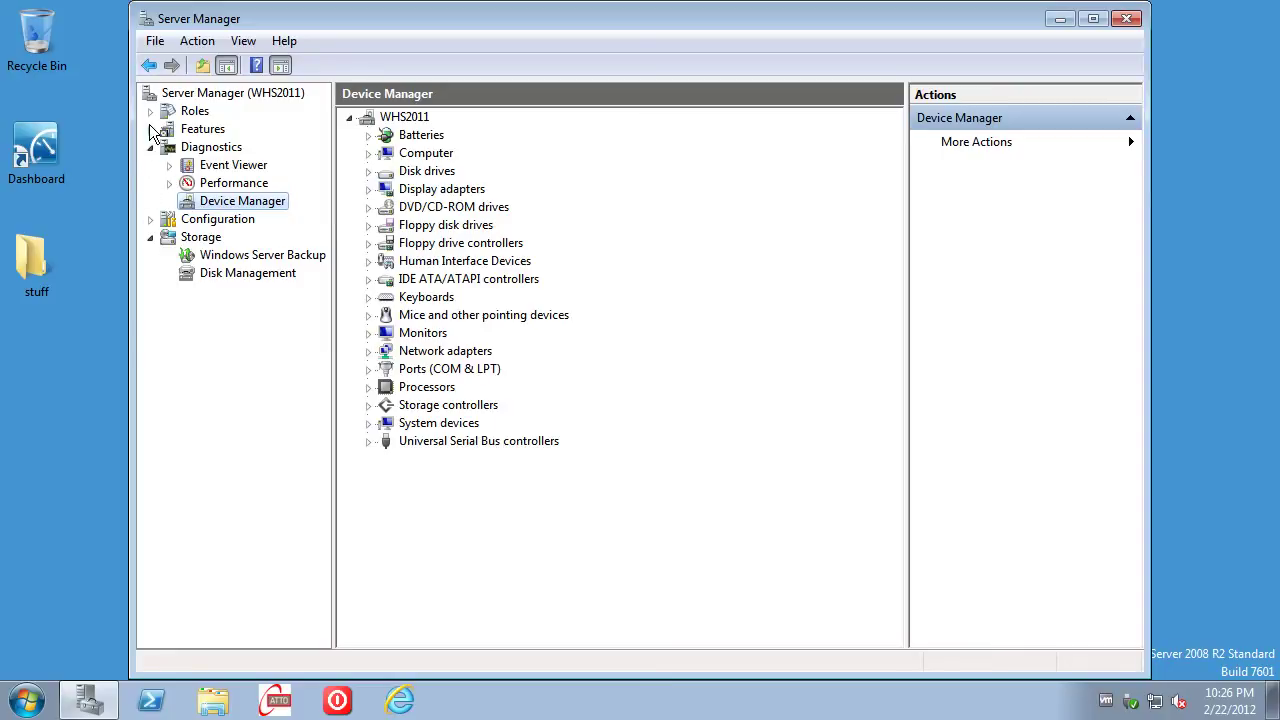
pyautogui.click(150, 219)
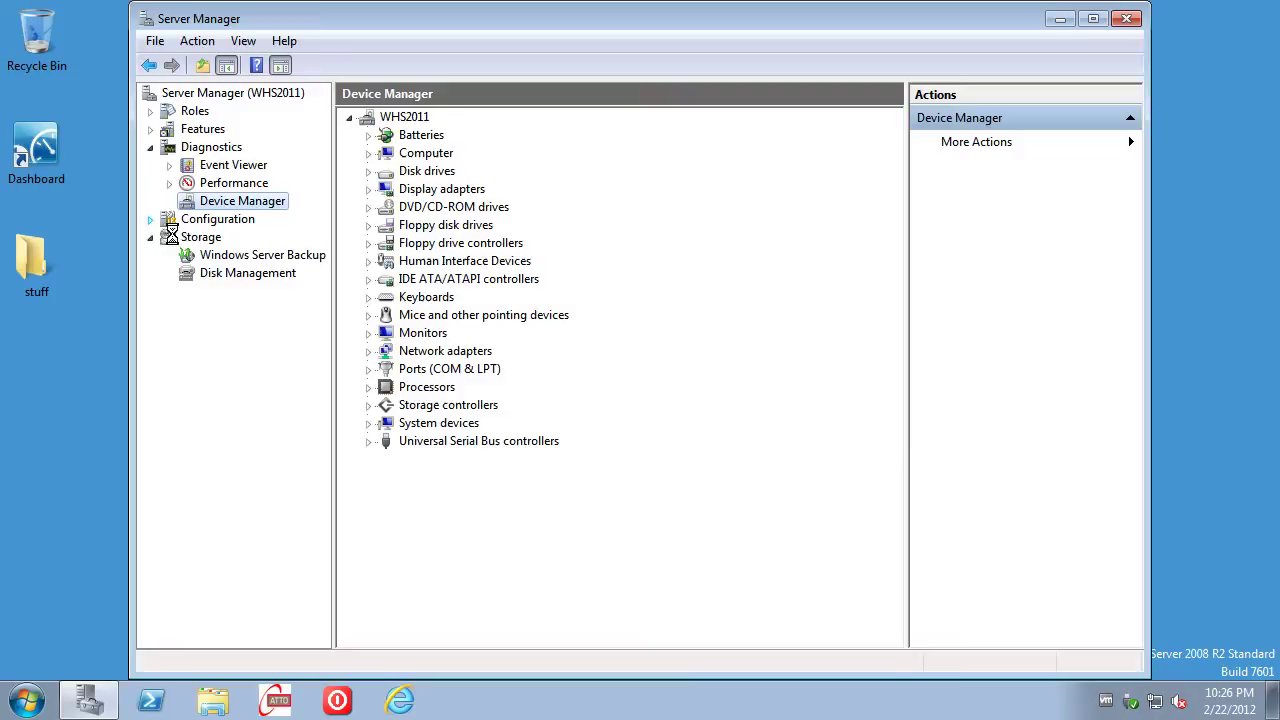
pyautogui.click(209, 277)
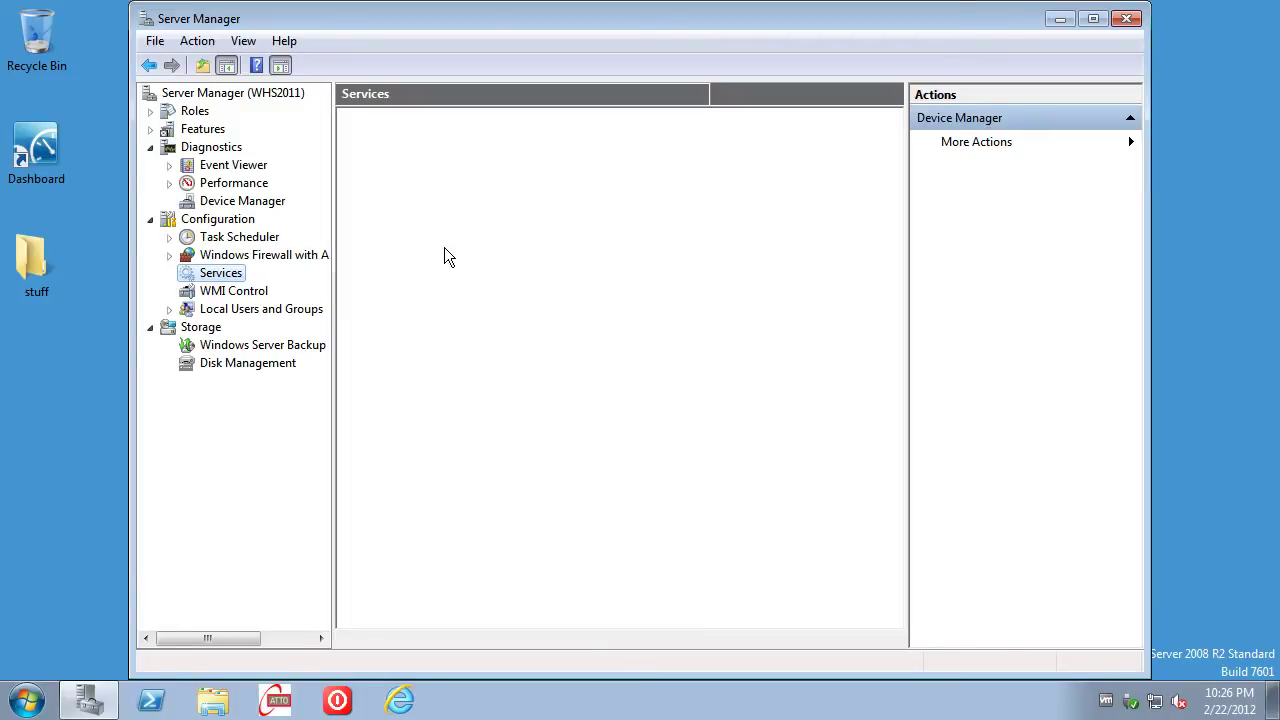
# - Set the Windows Audio service's startup type to Automatic, apply it, and start the service
pyautogui.click(594, 300)
pyautogui.write('wi')
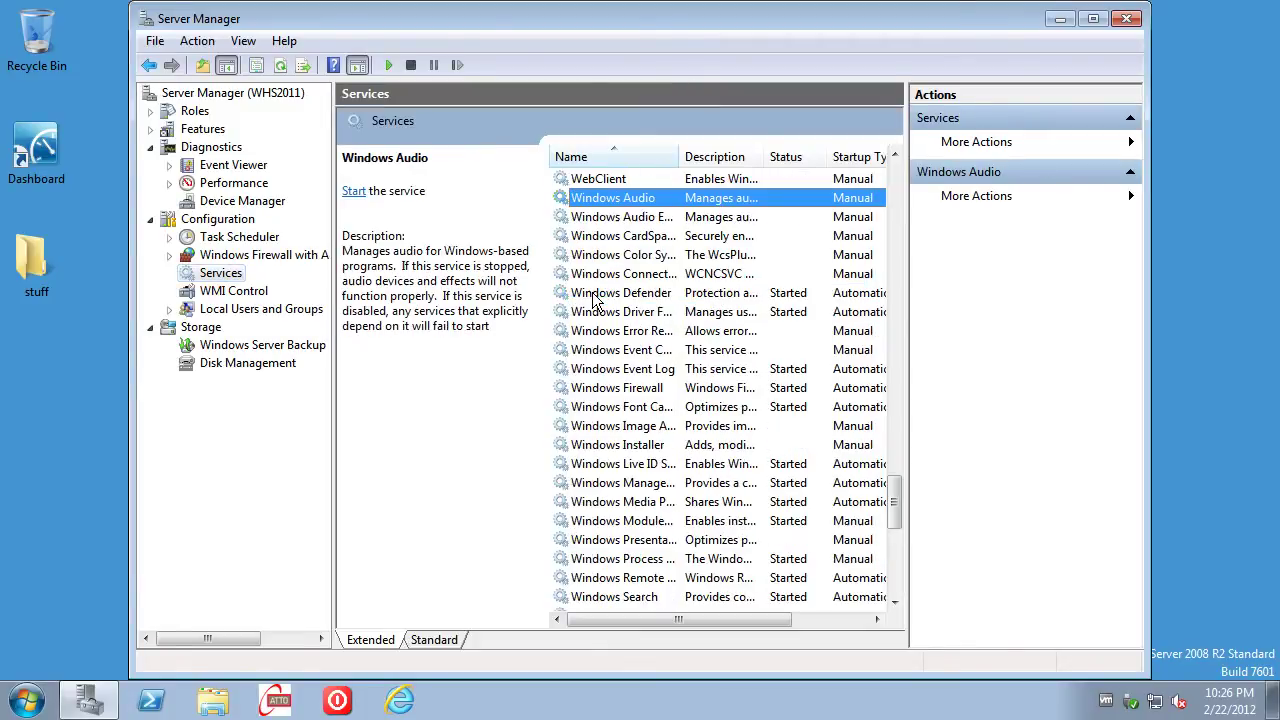
pyautogui.doubleClick(648, 204)
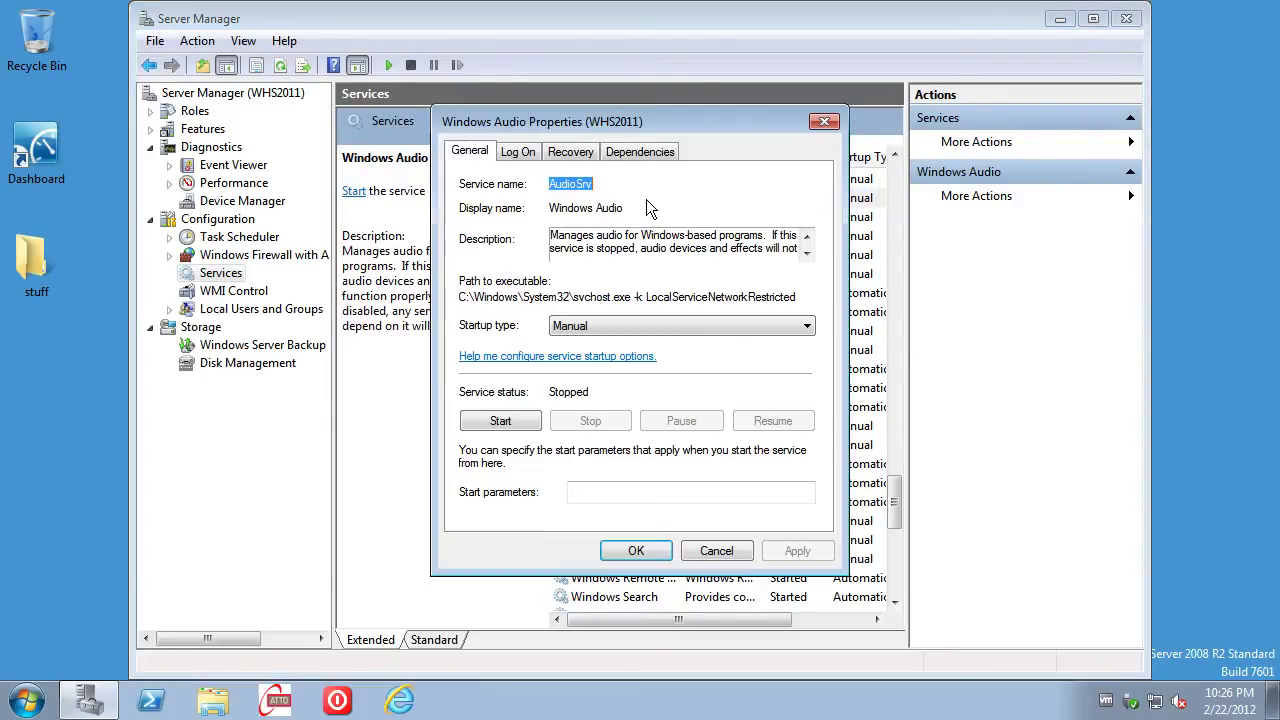
pyautogui.click(613, 325)
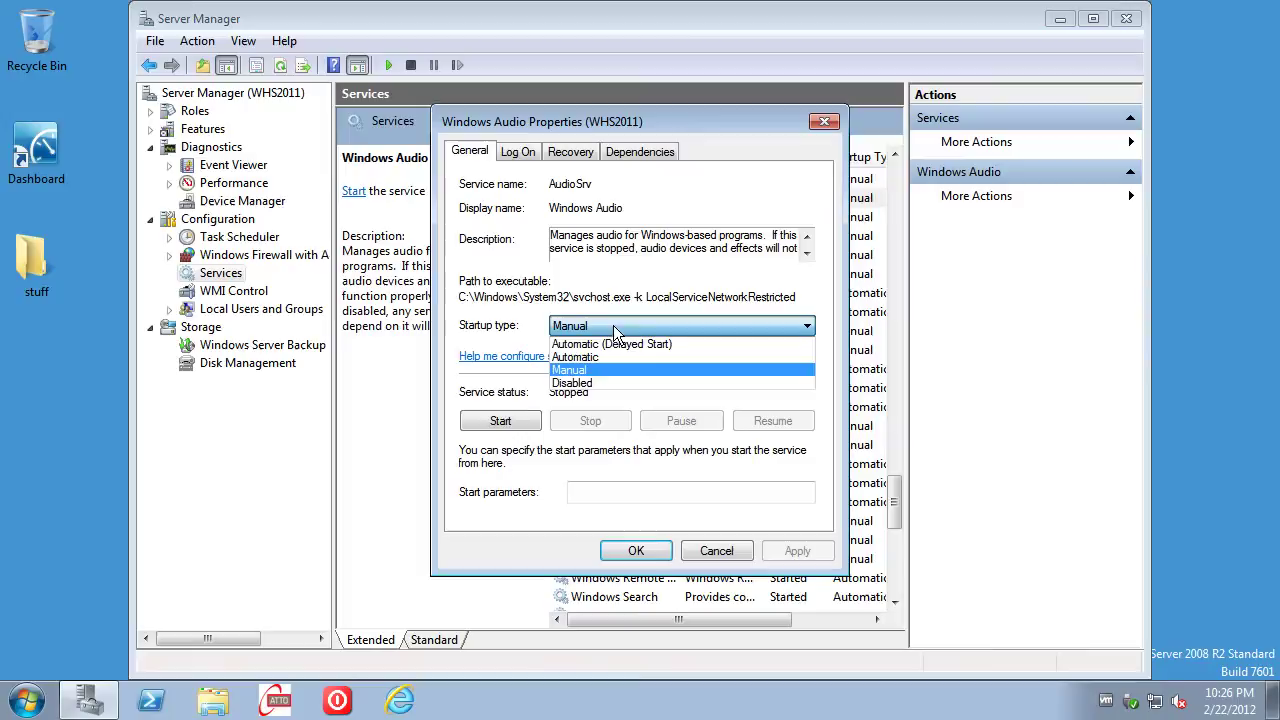
pyautogui.click(597, 355)
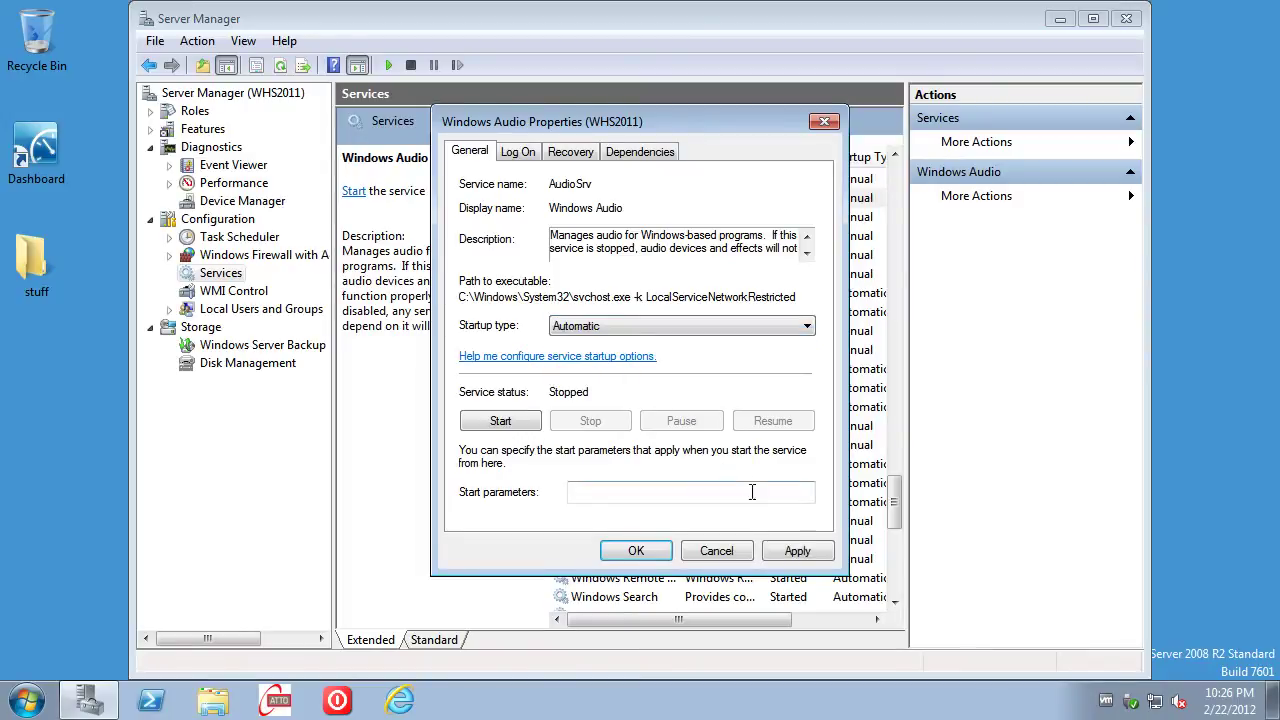
pyautogui.click(795, 550)
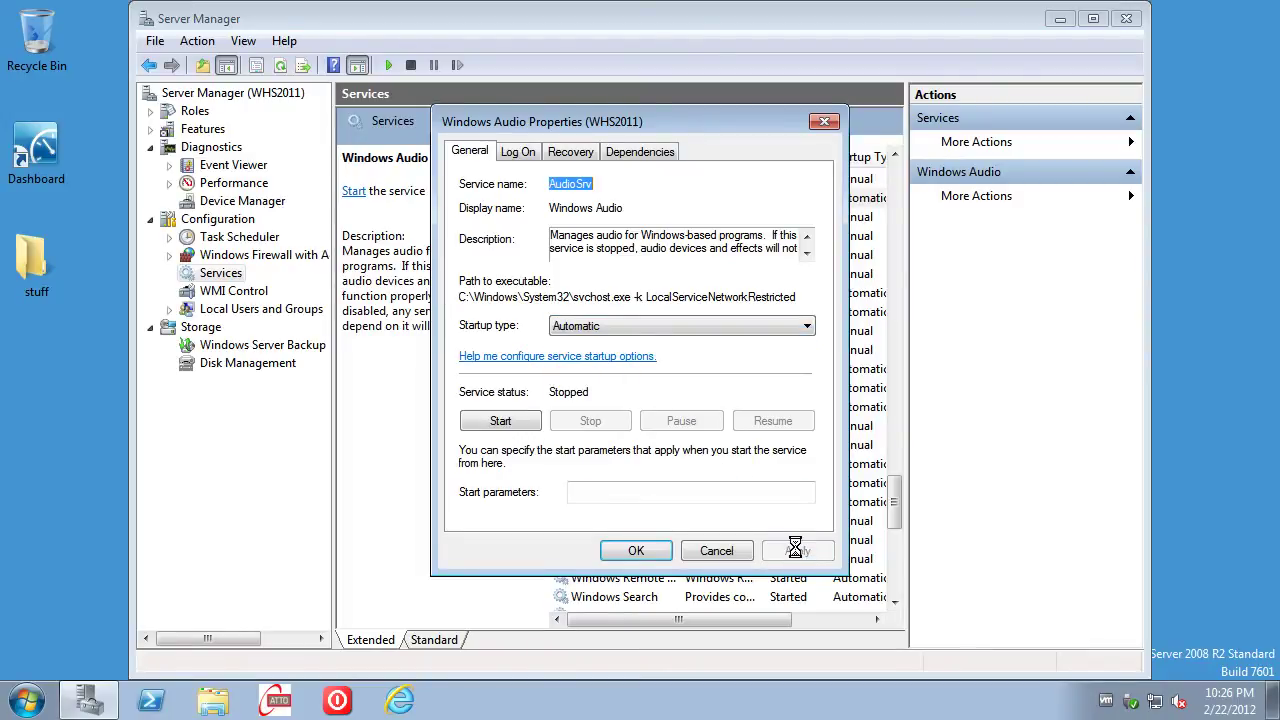
pyautogui.click(500, 421)
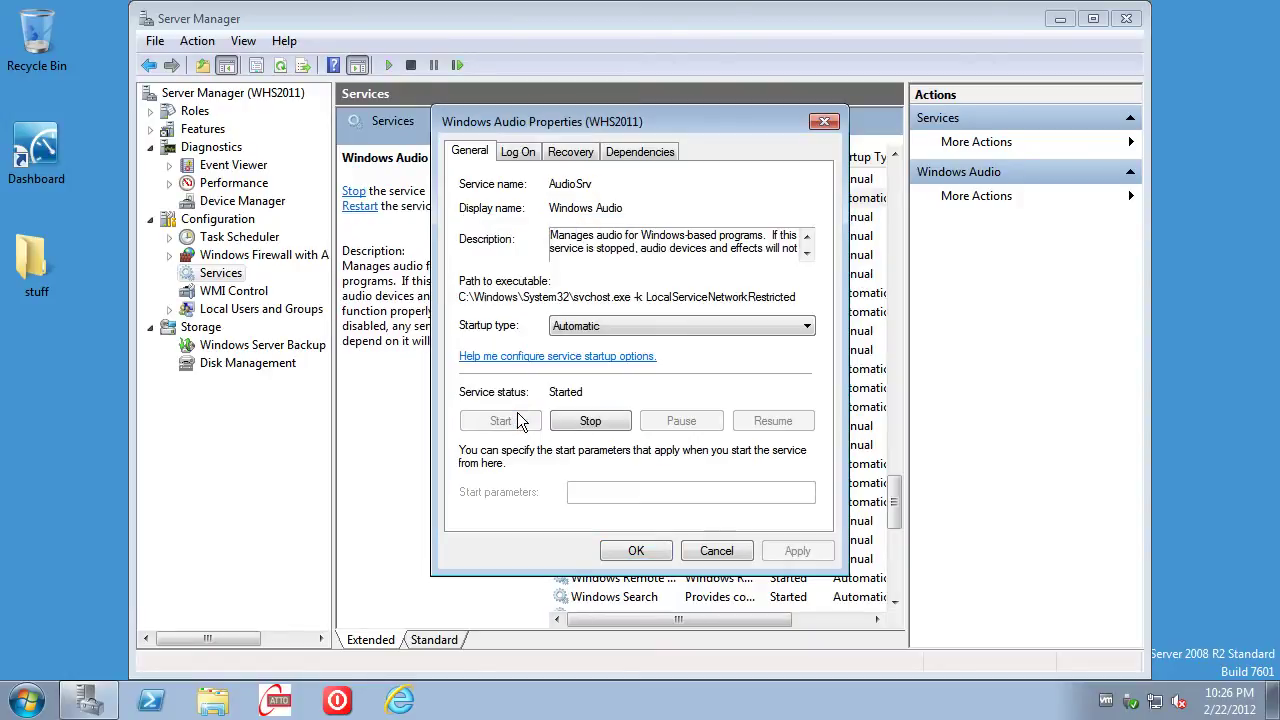
pyautogui.click(620, 549)
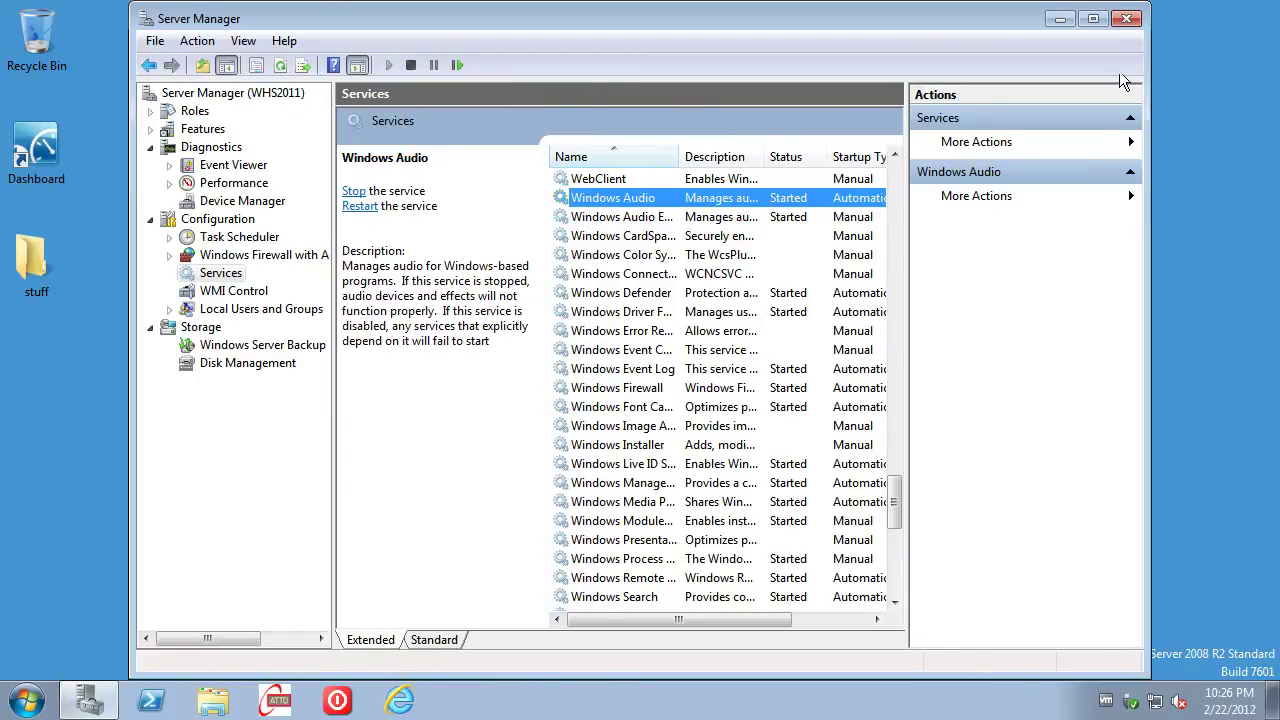
# - Minimize Server Manager and launch Remote Desktop Session Host Configuration from Administrative Tools > Remote Desktop Services
pyautogui.click(1062, 19)
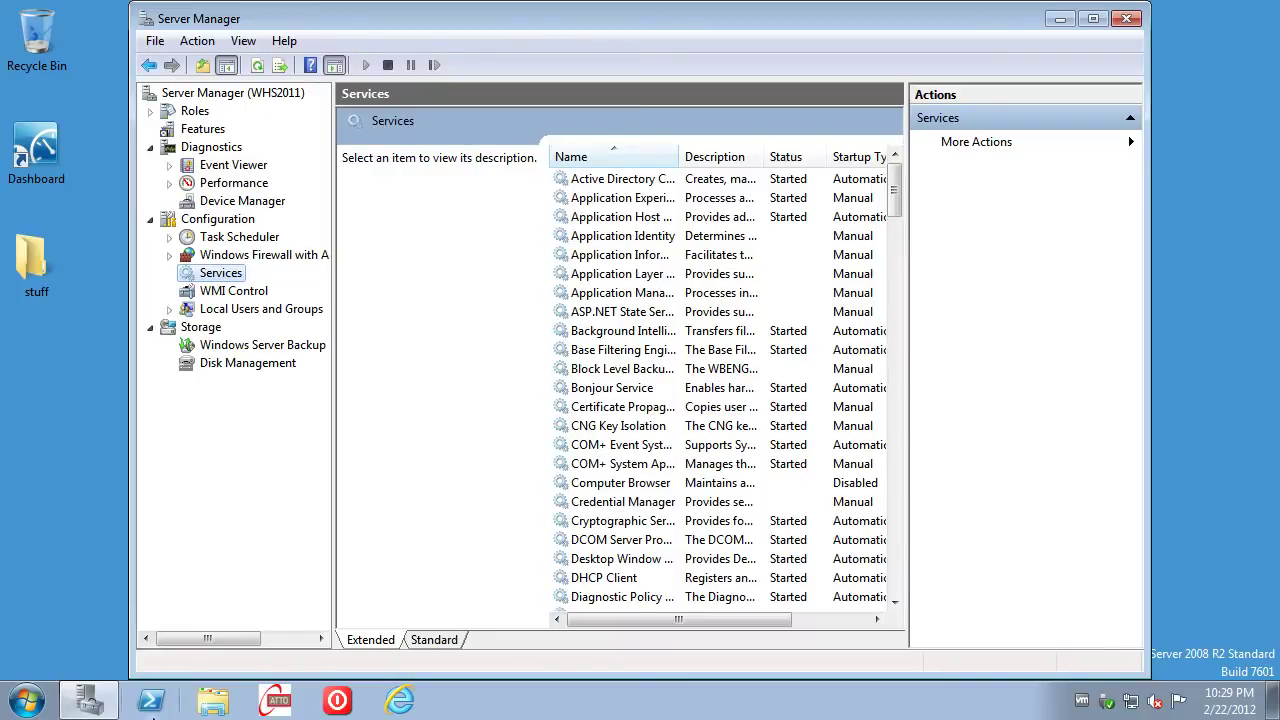
pyautogui.click(44, 711)
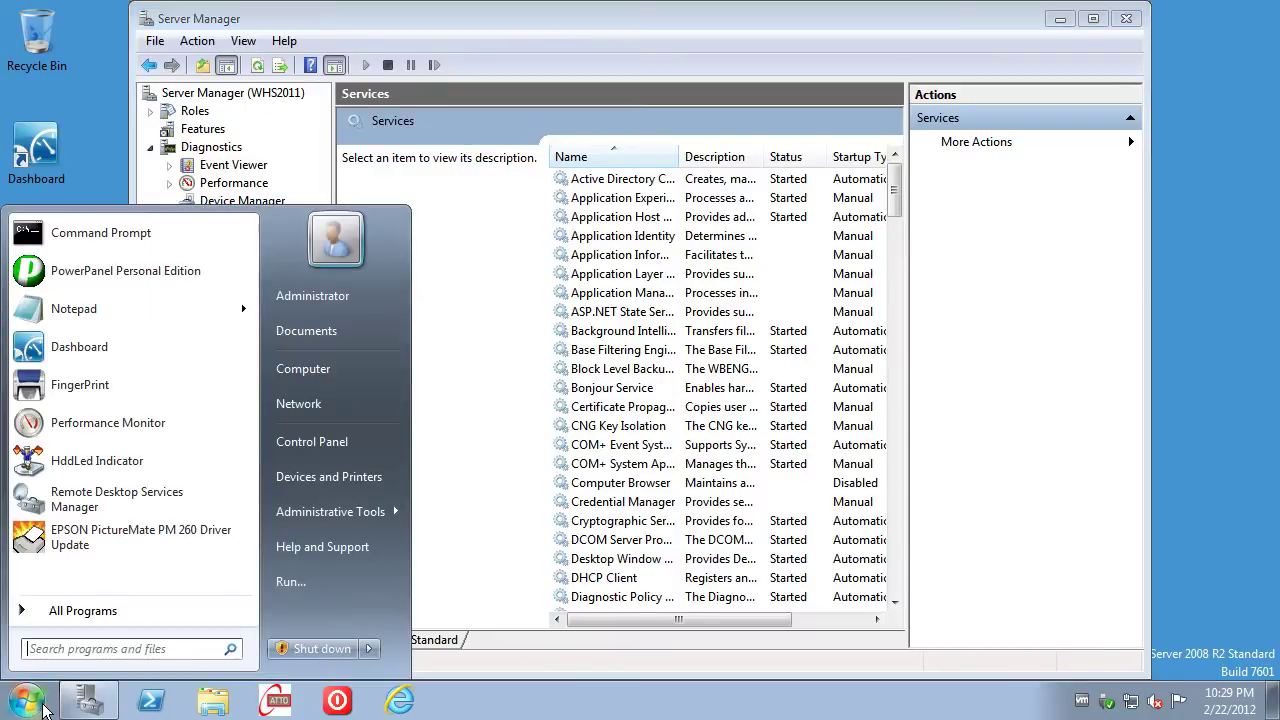
pyautogui.click(66, 611)
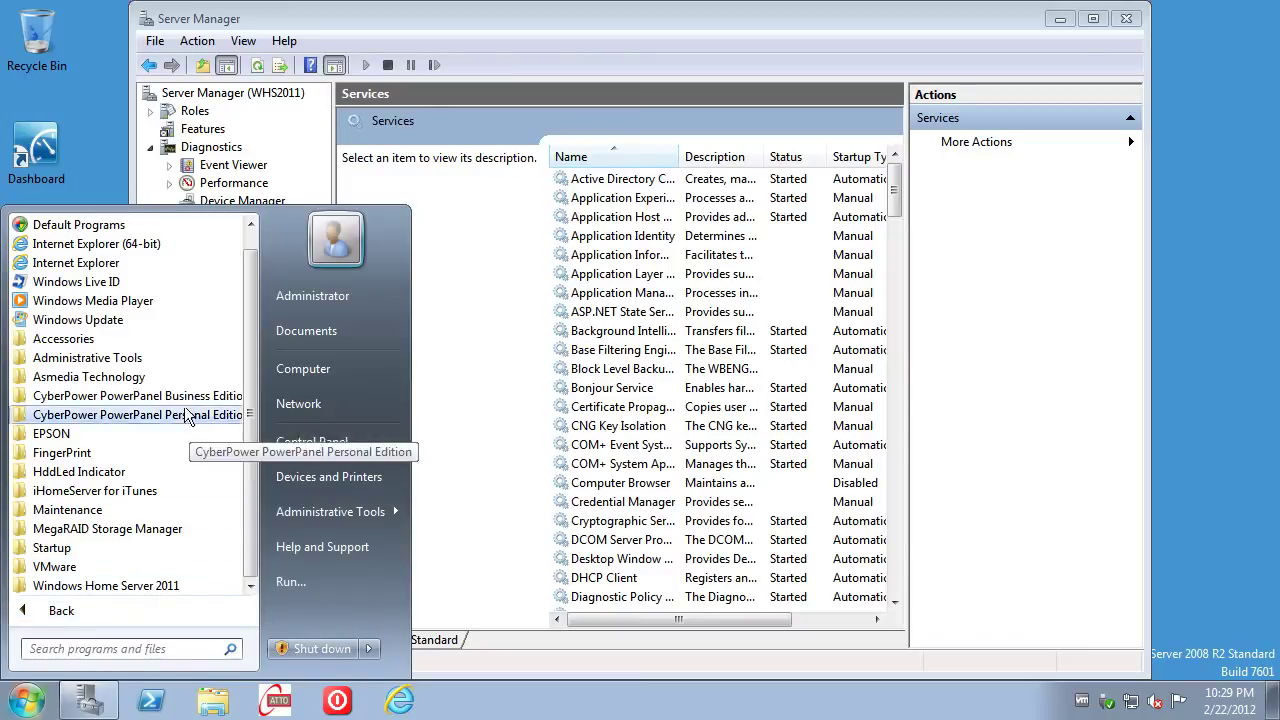
pyautogui.click(154, 356)
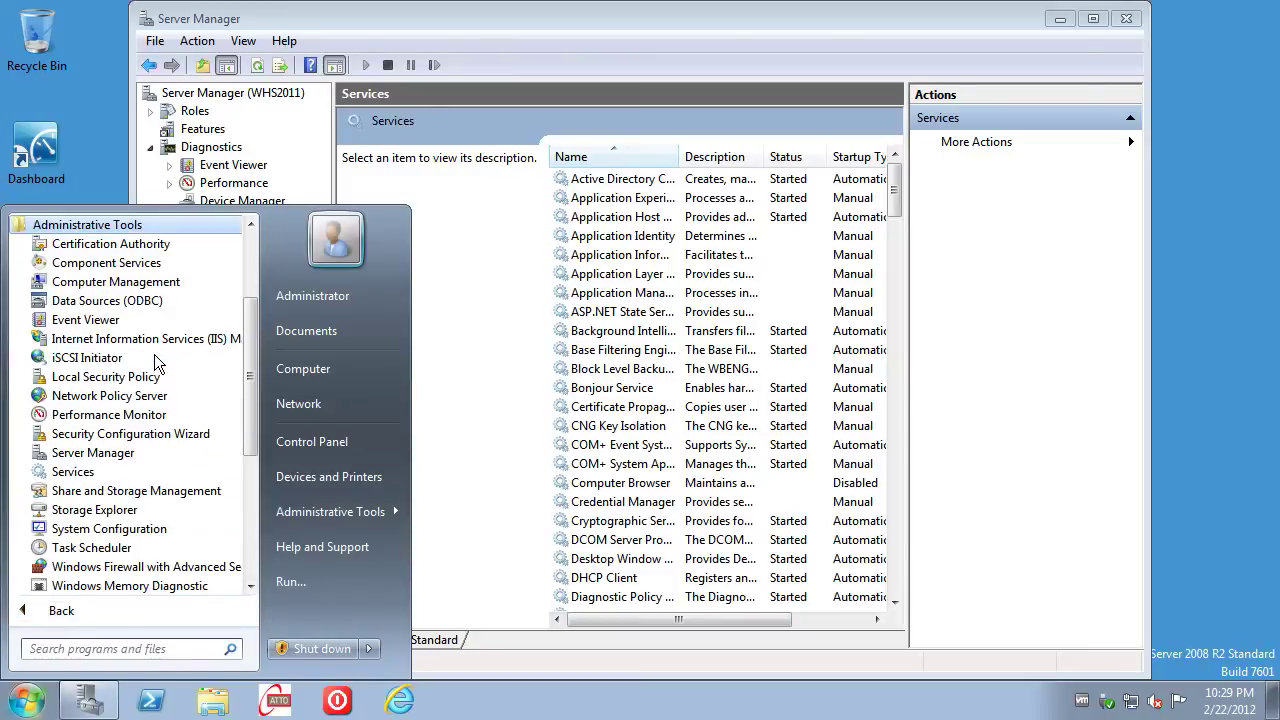
pyautogui.click(252, 497)
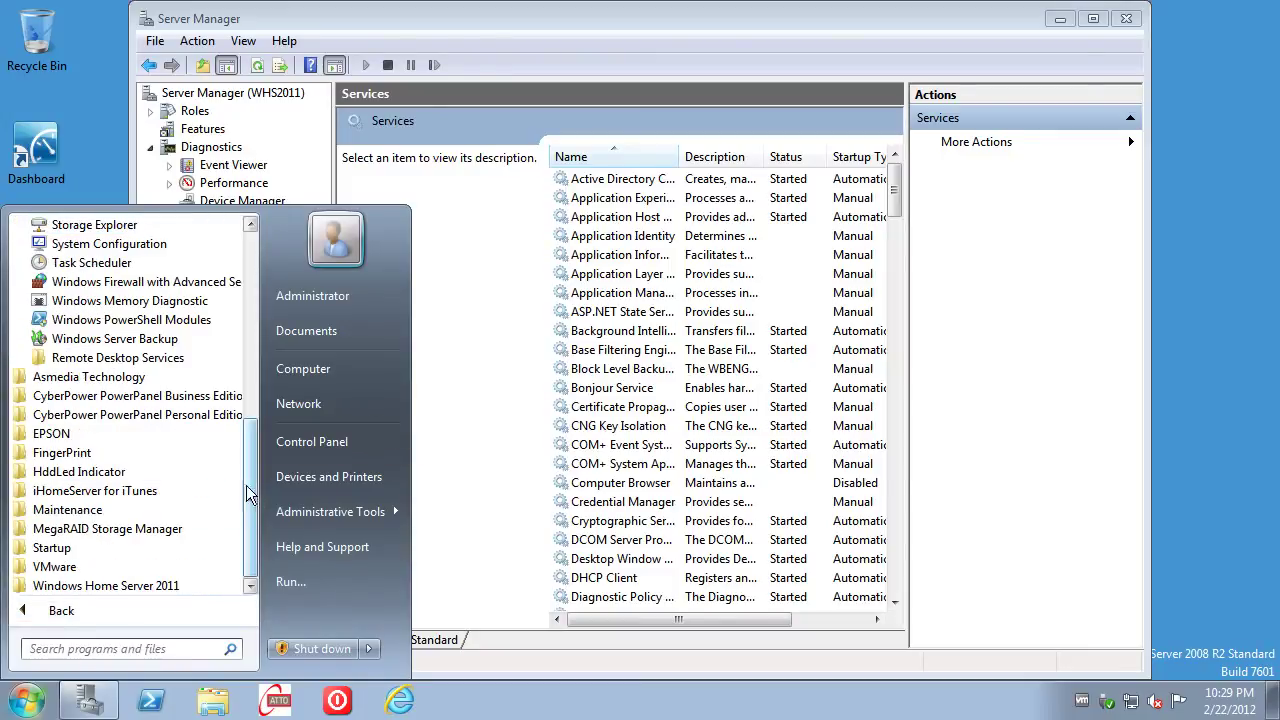
pyautogui.click(114, 360)
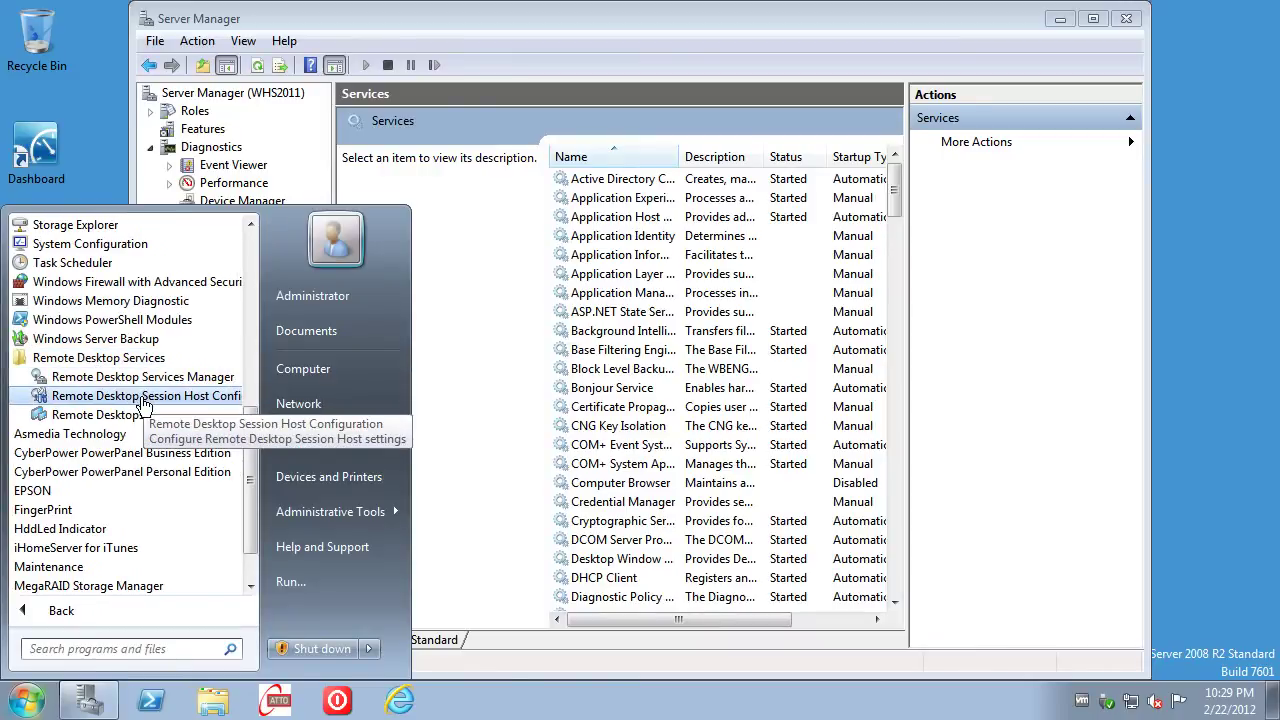
pyautogui.click(143, 397)
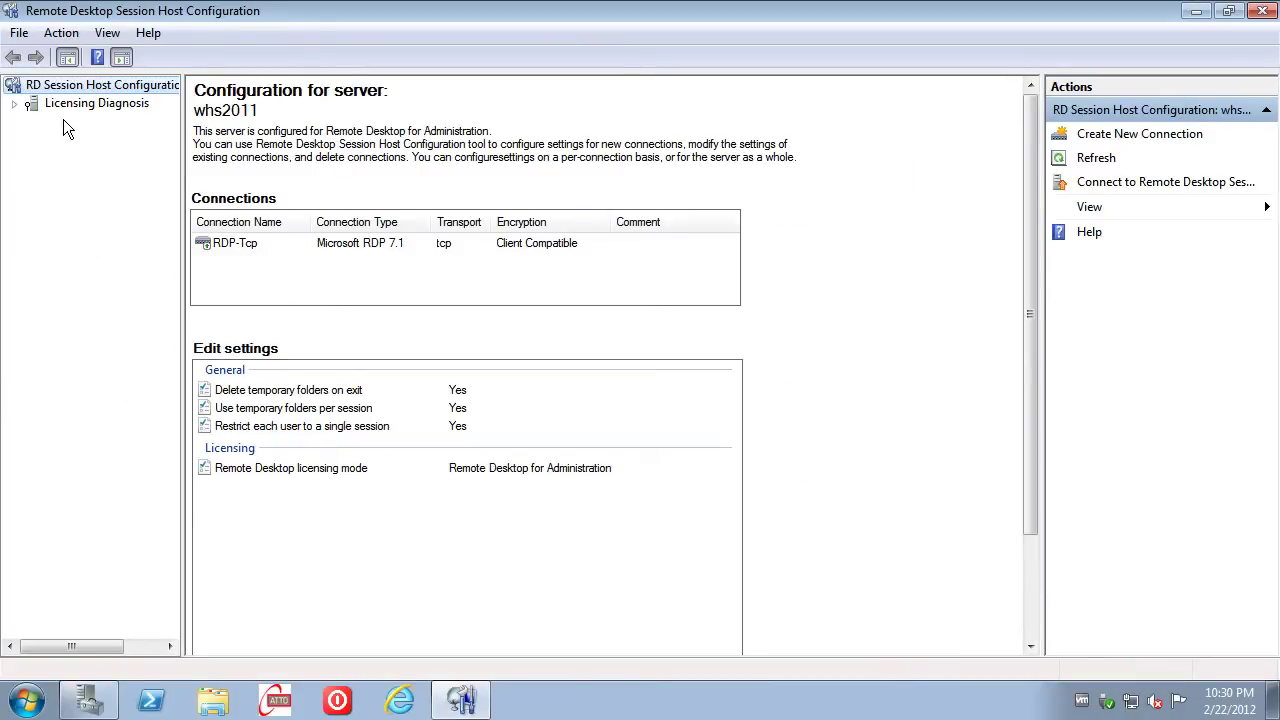
# - Clear 'Audio and video playback' in RDP-Tcp Client Settings, confirm, and close the configuration tool
pyautogui.rightClick(244, 243)
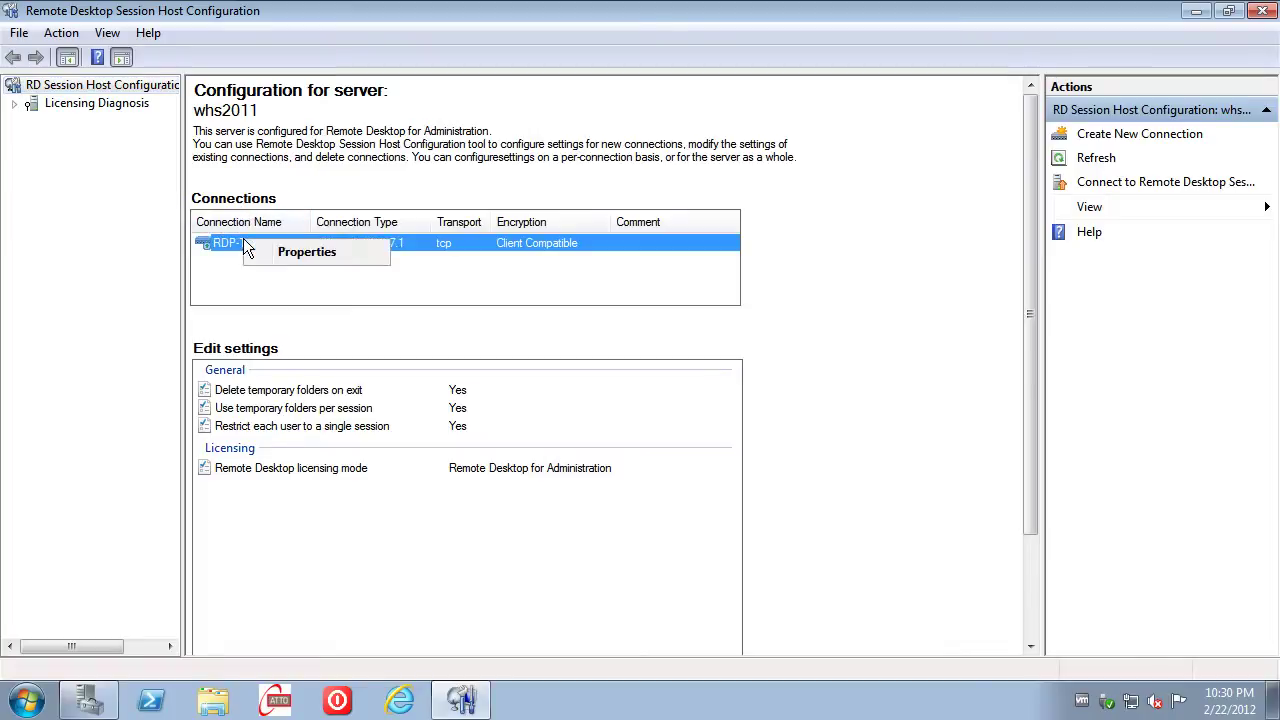
pyautogui.click(296, 256)
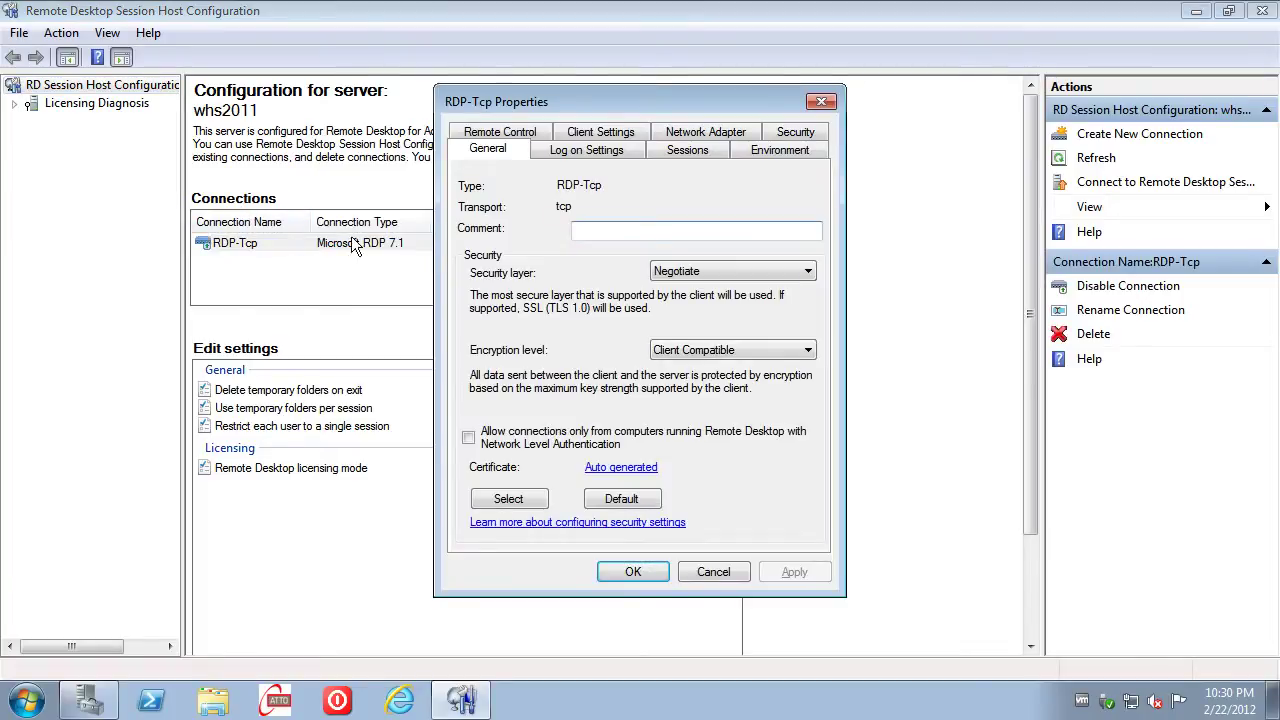
pyautogui.click(617, 134)
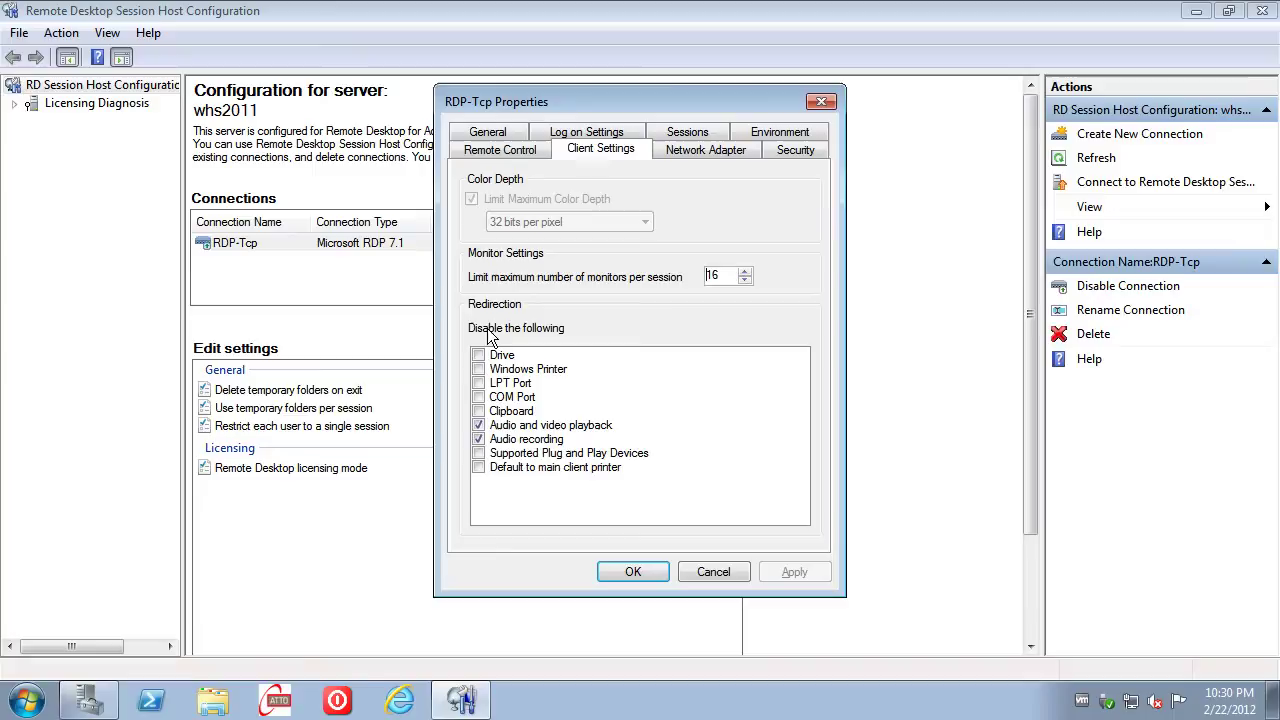
pyautogui.click(479, 426)
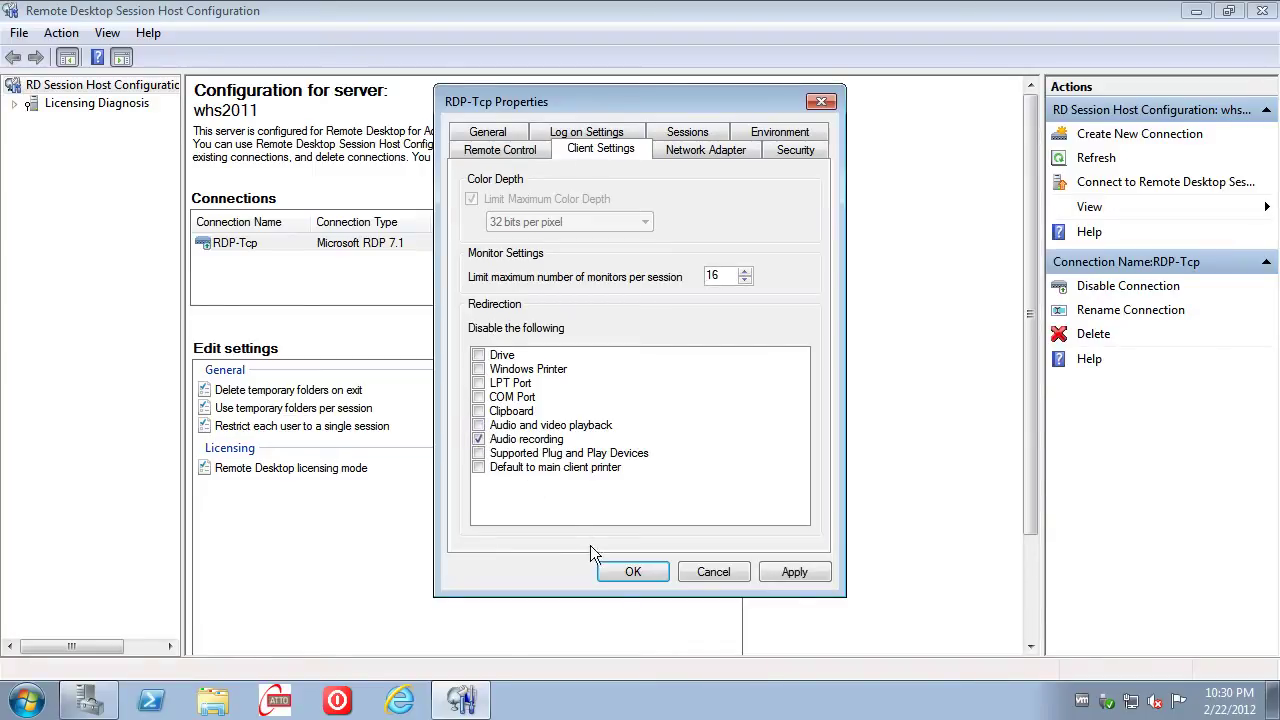
pyautogui.click(620, 574)
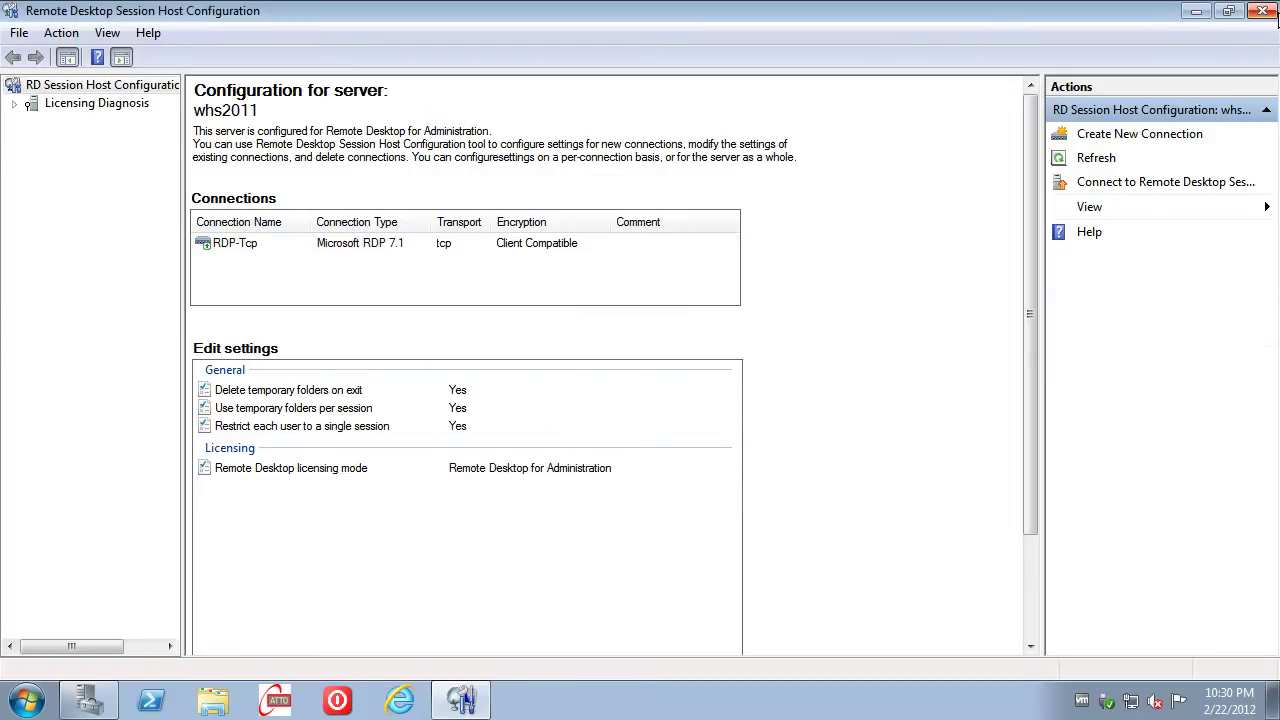
pyautogui.click(1262, 10)
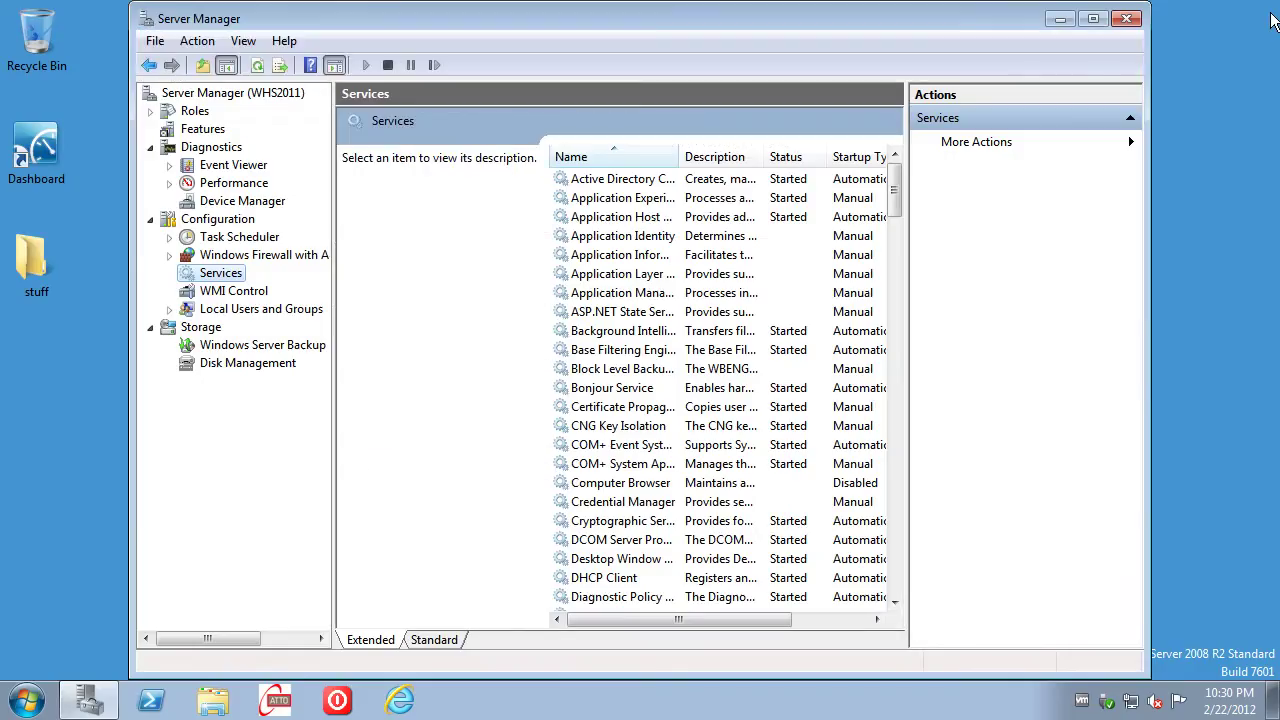
# - Close Server Manager and enter whs2011 as the computer in Remote Desktop Connection
pyautogui.click(1127, 20)
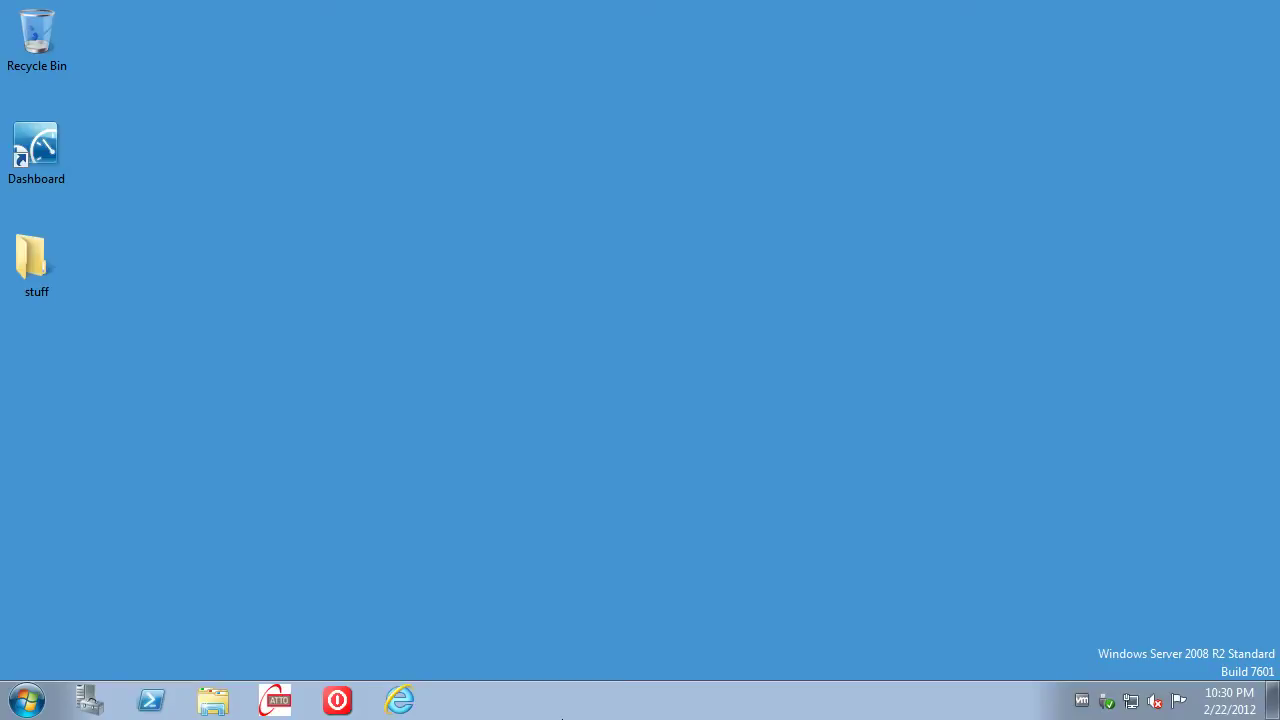
pyautogui.moveTo(418, 127); pyautogui.dragTo(569, 88)
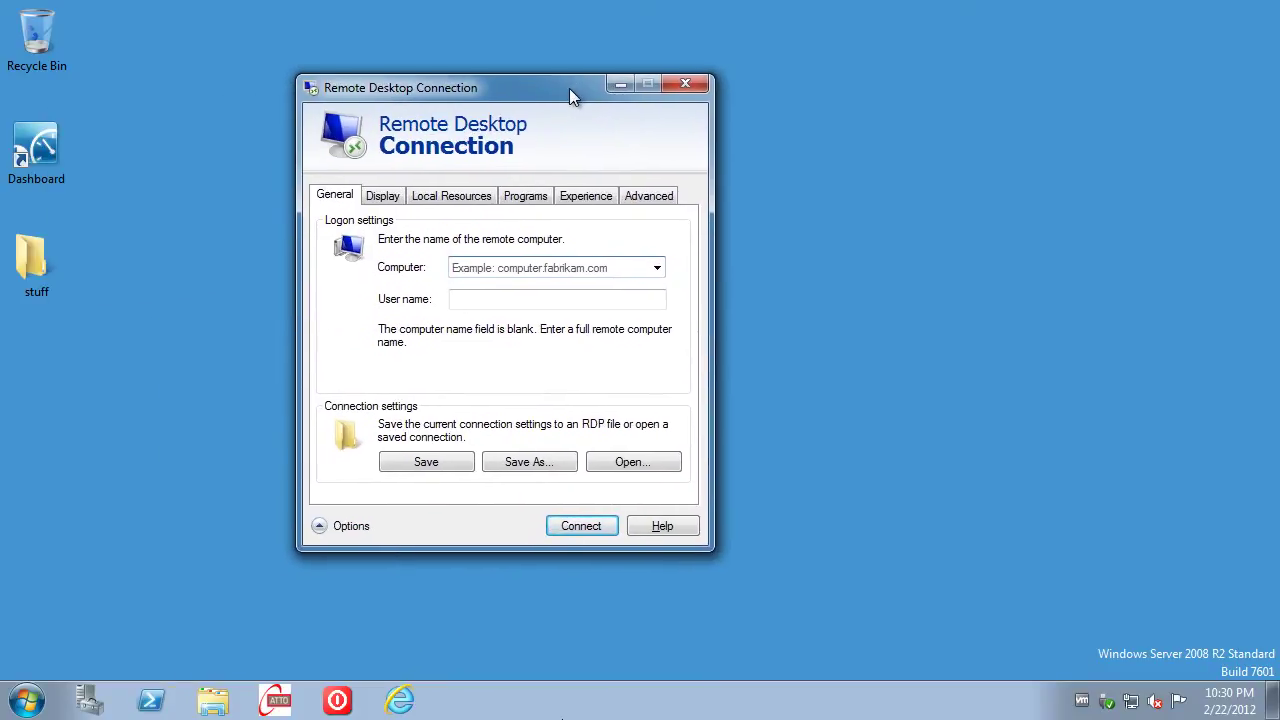
pyautogui.click(552, 267)
pyautogui.write('whs2011')
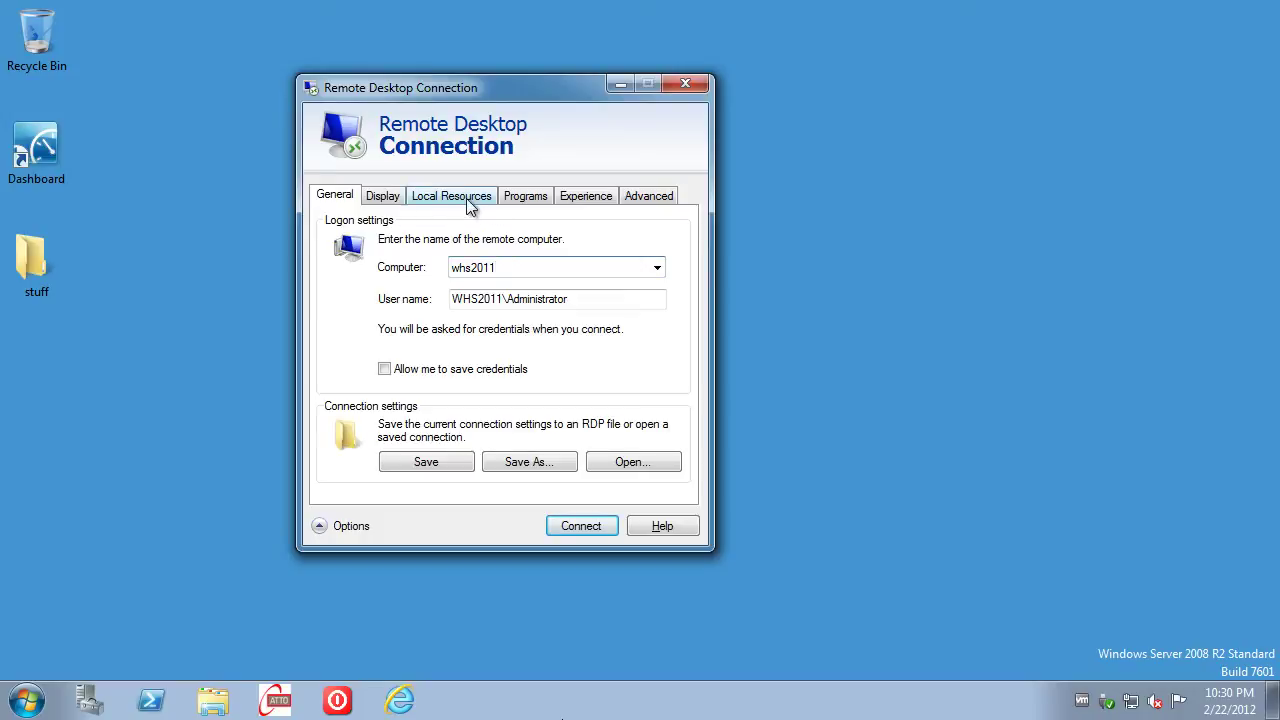
# - Keep remote audio set to 'Play on this computer' and start connecting
pyautogui.click(437, 199)
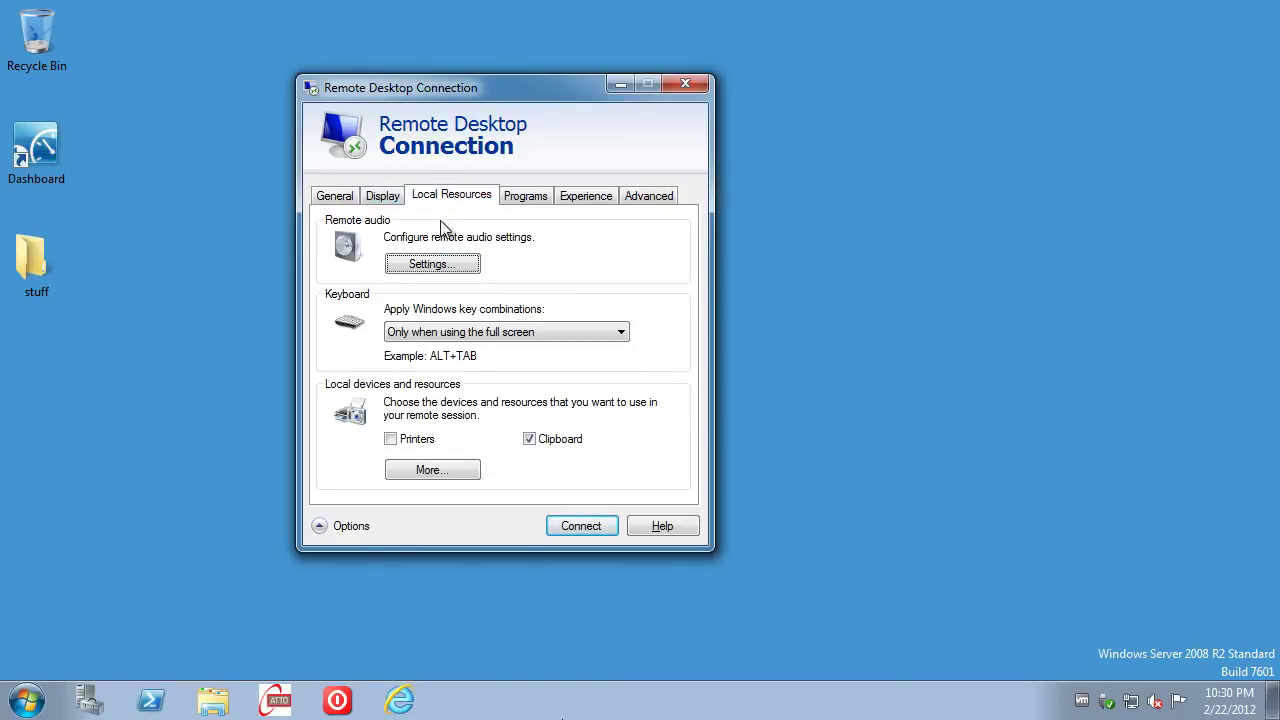
pyautogui.click(460, 270)
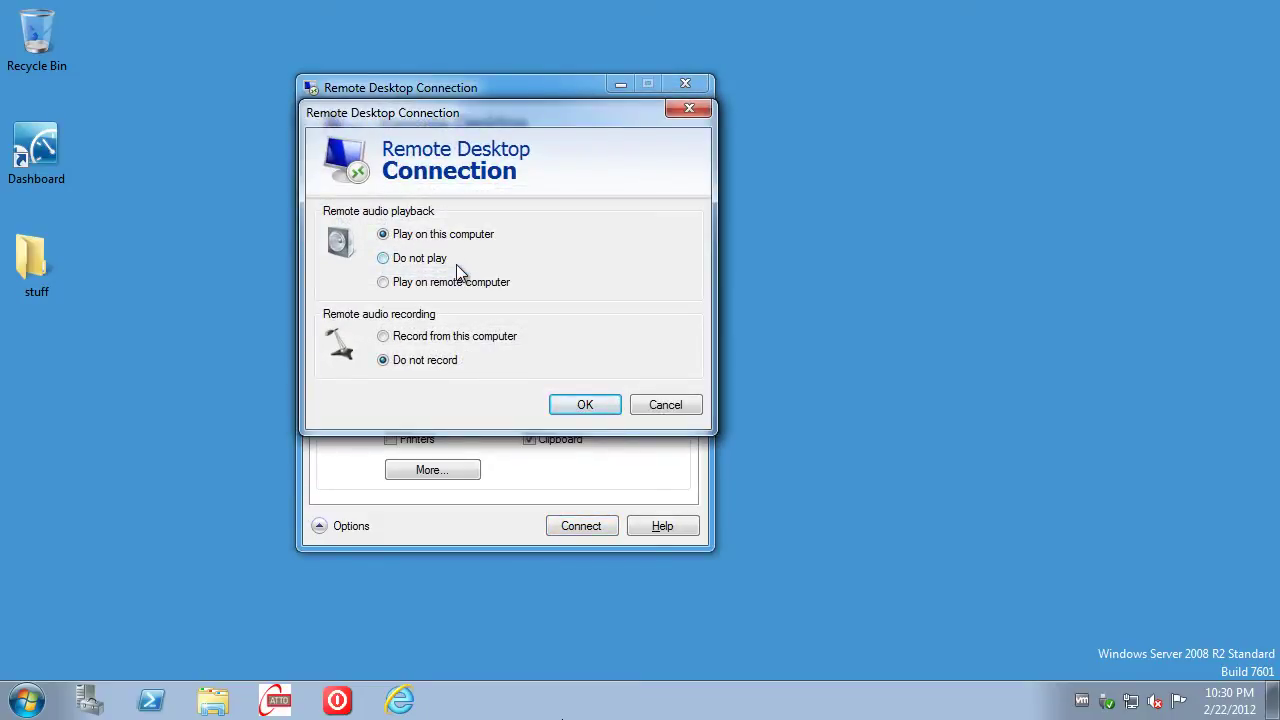
pyautogui.click(562, 402)
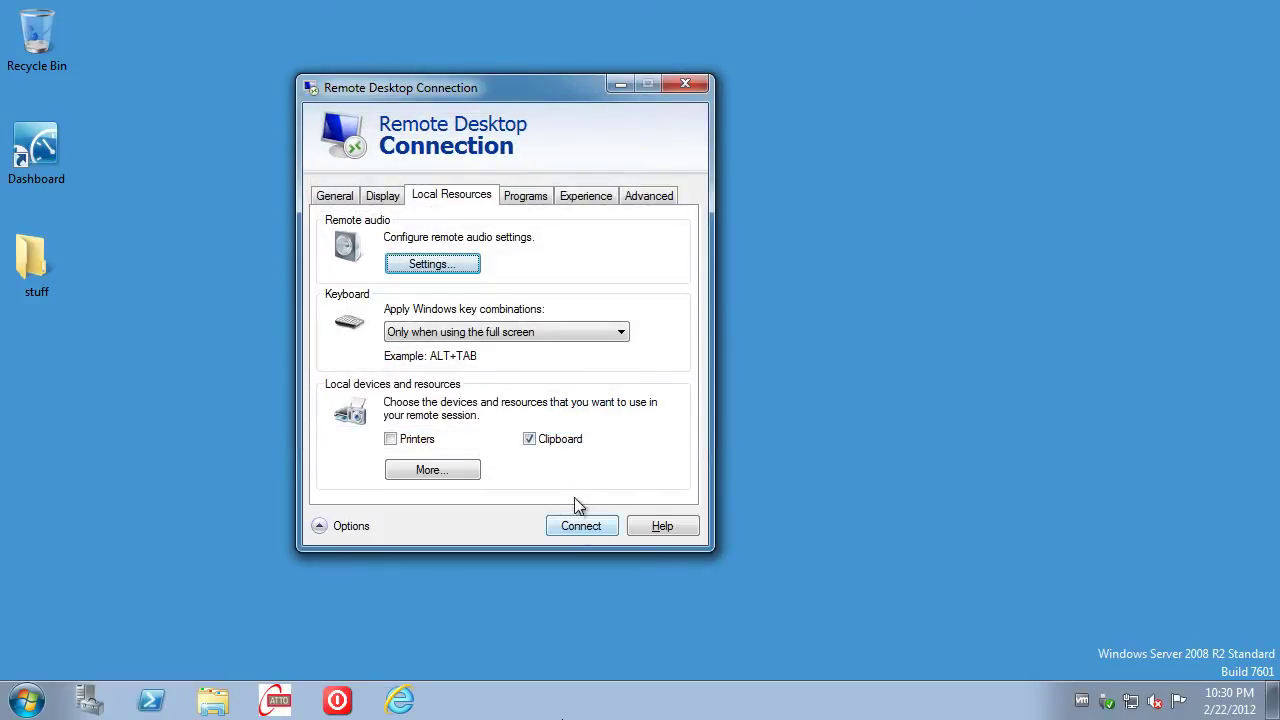
pyautogui.click(578, 198)
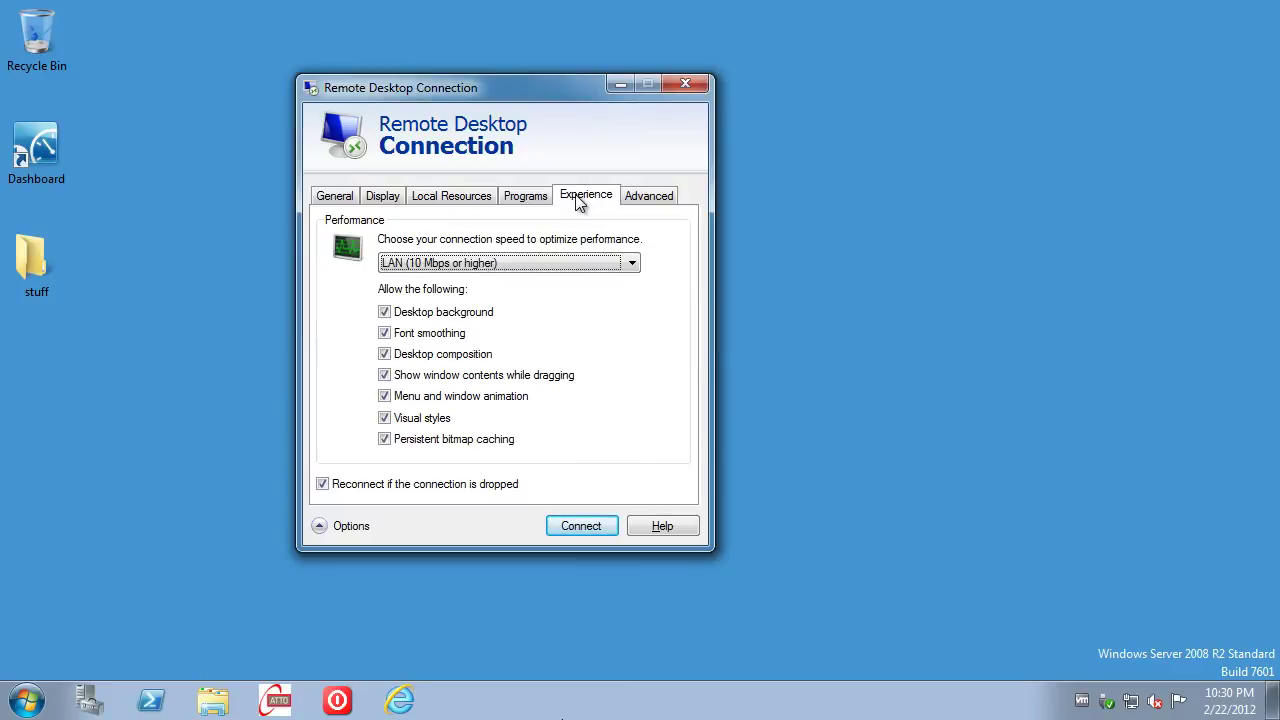
pyautogui.click(593, 531)
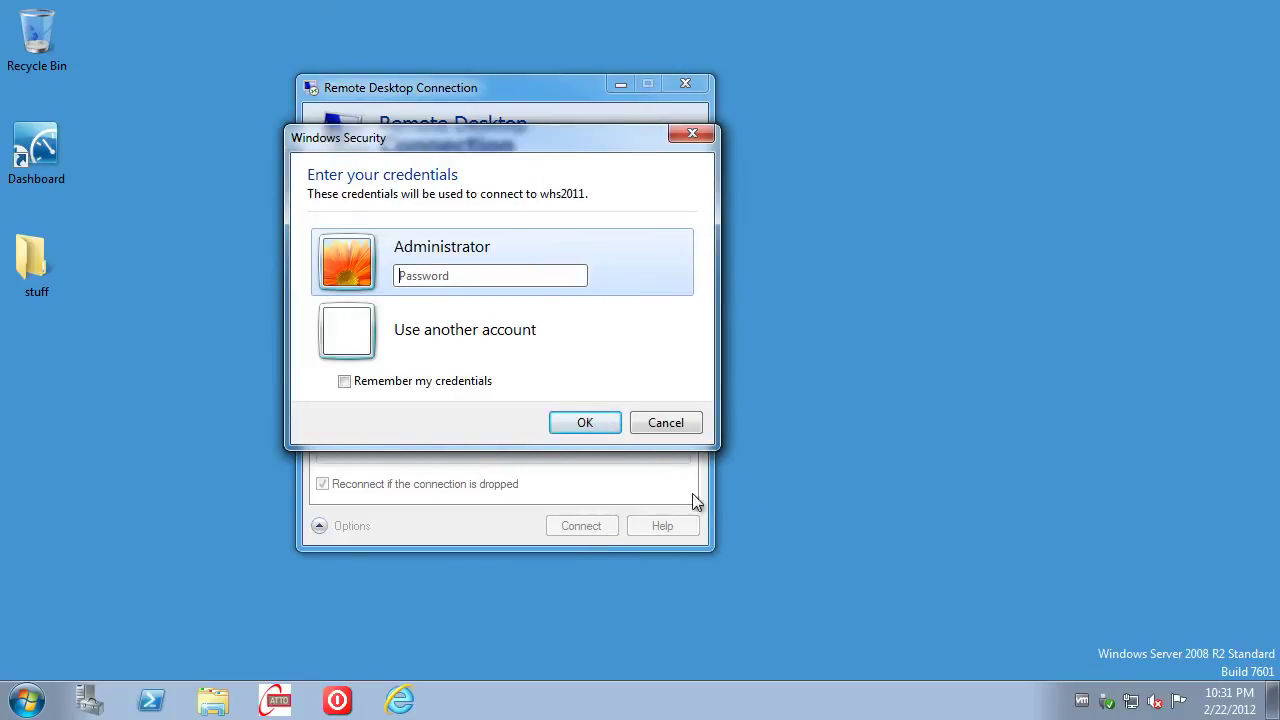
# - Cancel the credentials prompt, recheck Local Resources, and connect to whs2011 again
pyautogui.click(669, 422)
pyautogui.click(468, 198)
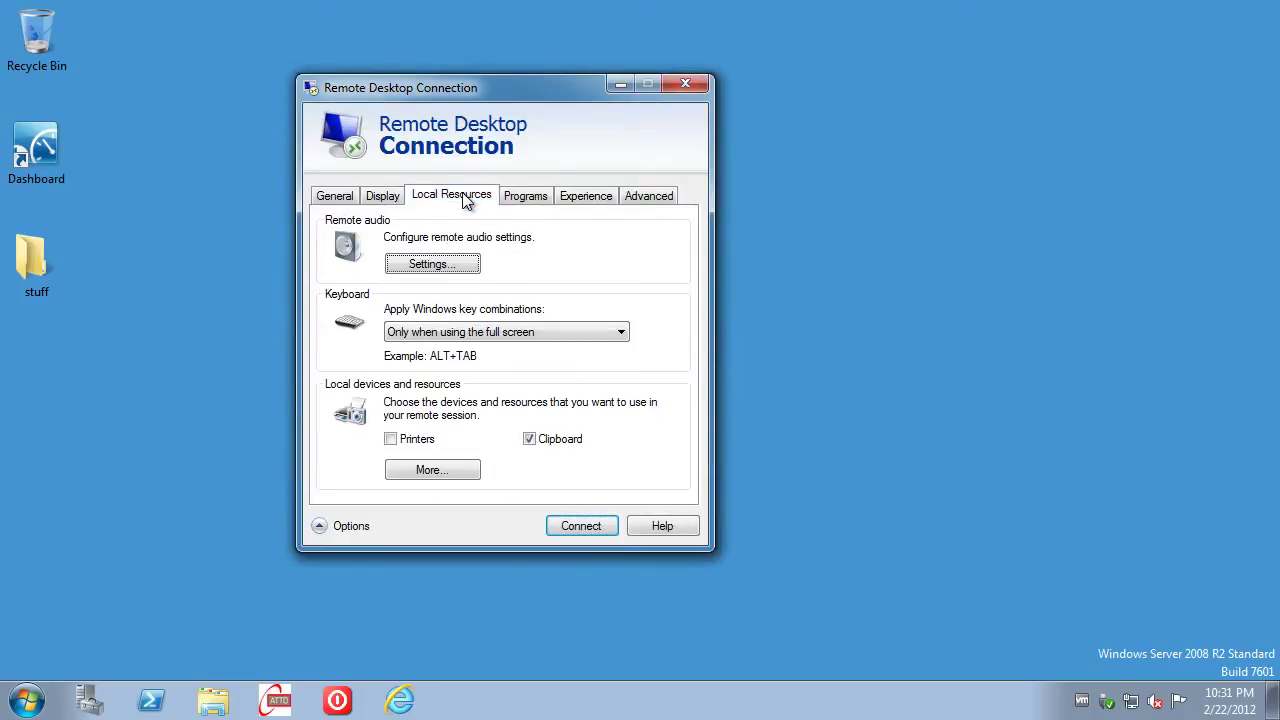
pyautogui.click(601, 531)
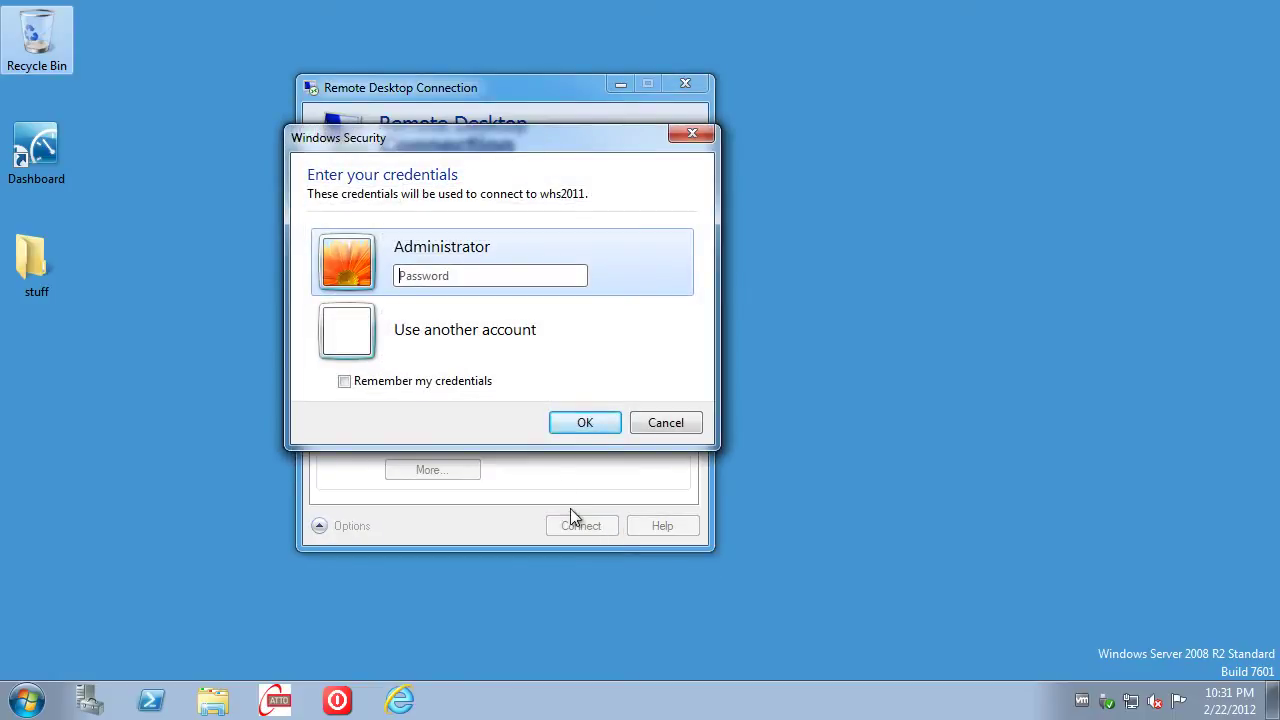
# - Enter the administrator password and permanently accept the whs2011 certificate
pyautogui.click(501, 274)
pyautogui.write('********')
pyautogui.press('Return')
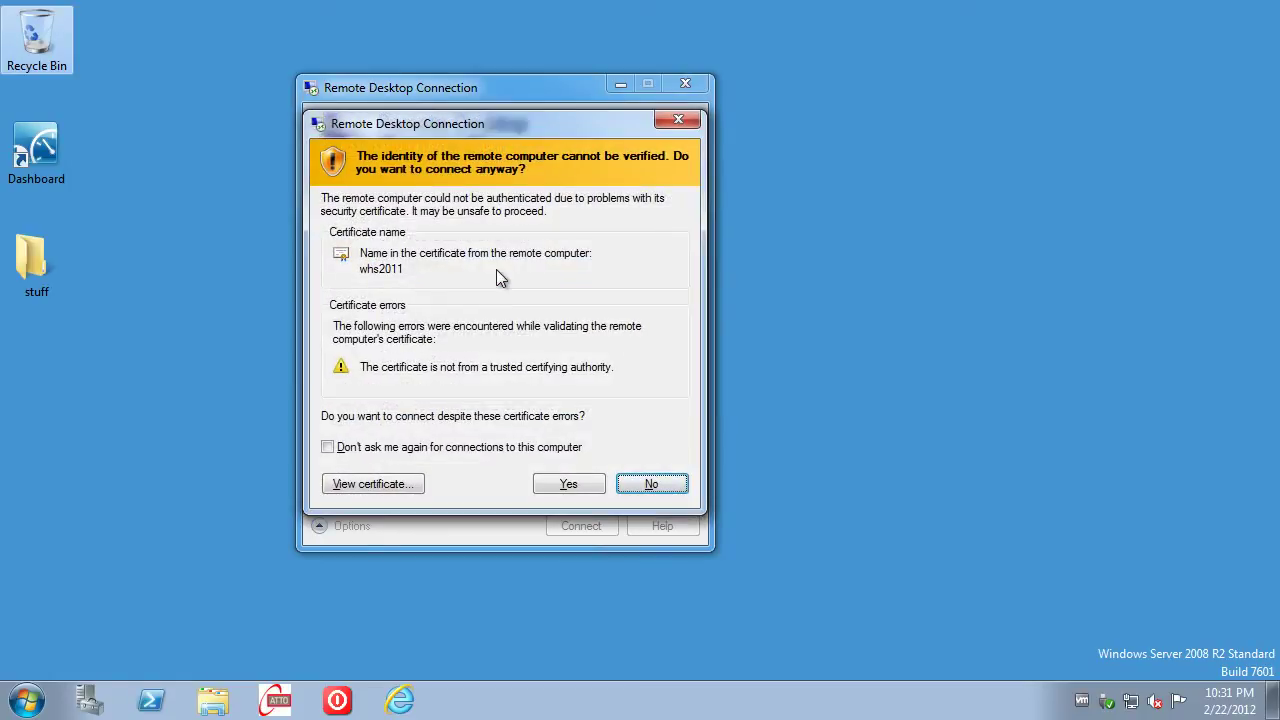
pyautogui.click(478, 449)
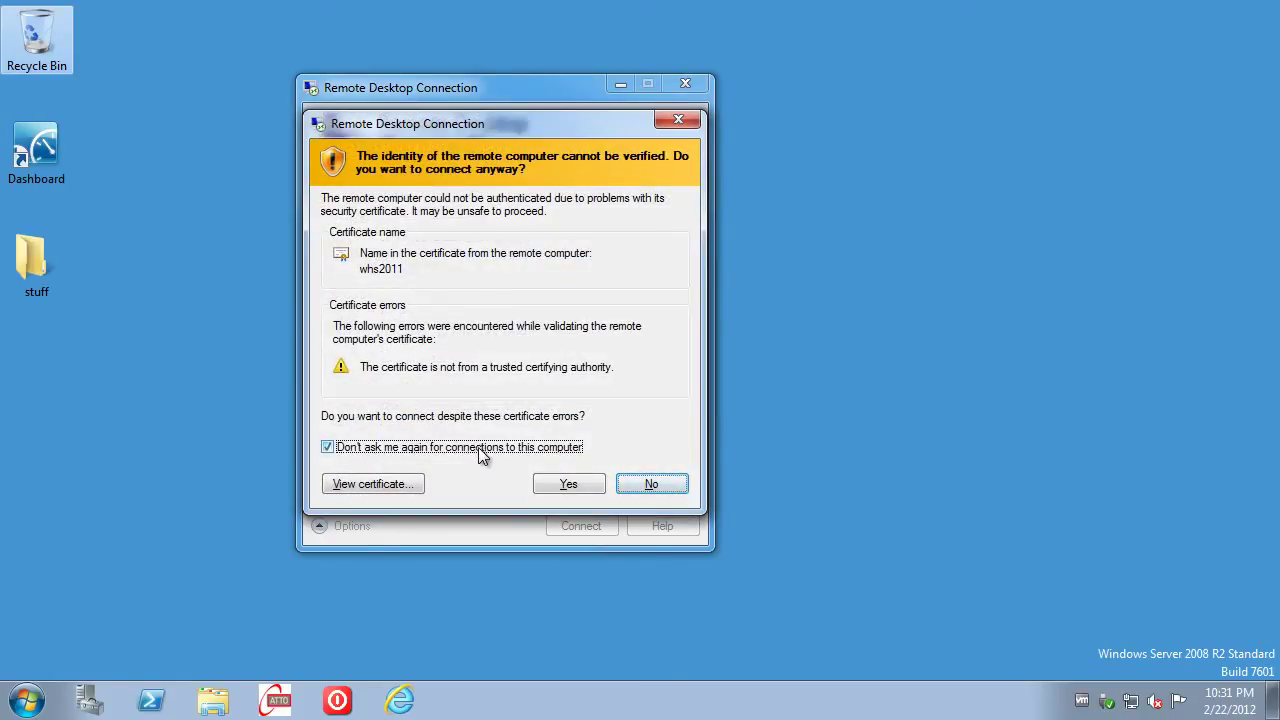
pyautogui.click(568, 484)
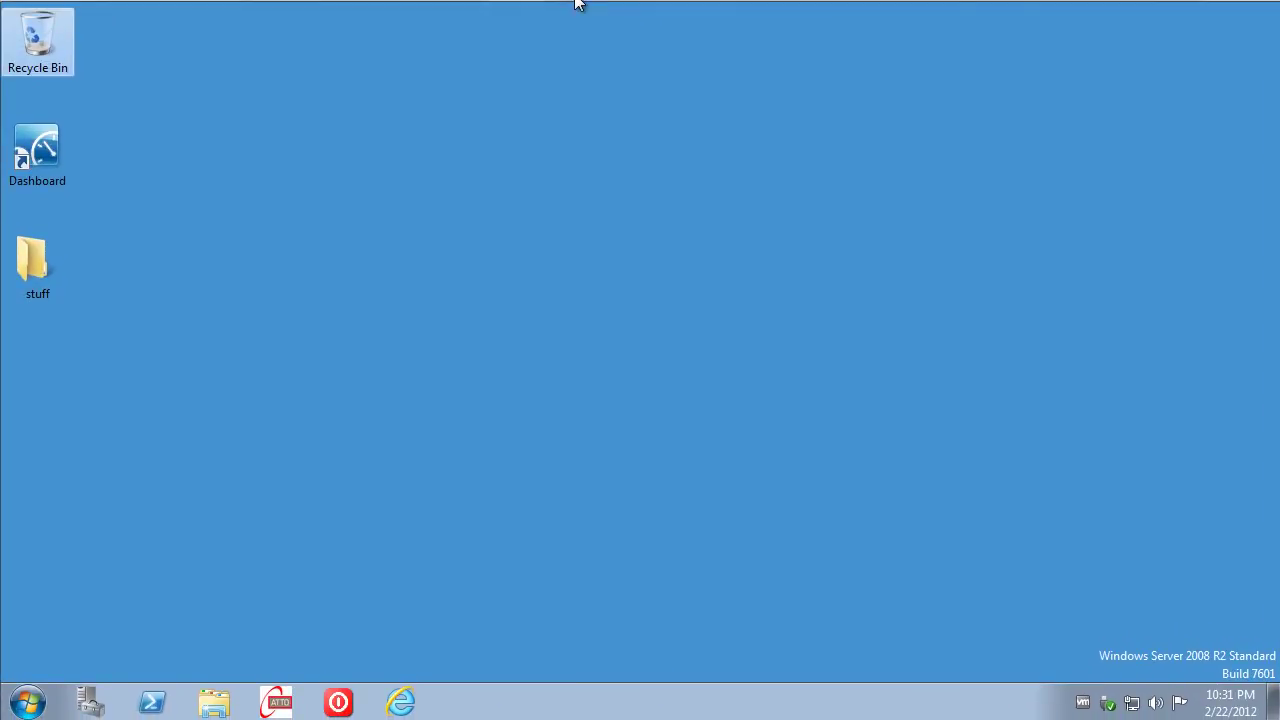
# - Check the volume, open Sound from a 'sound' Start search, and test the Remote Audio device
pyautogui.click(1157, 705)
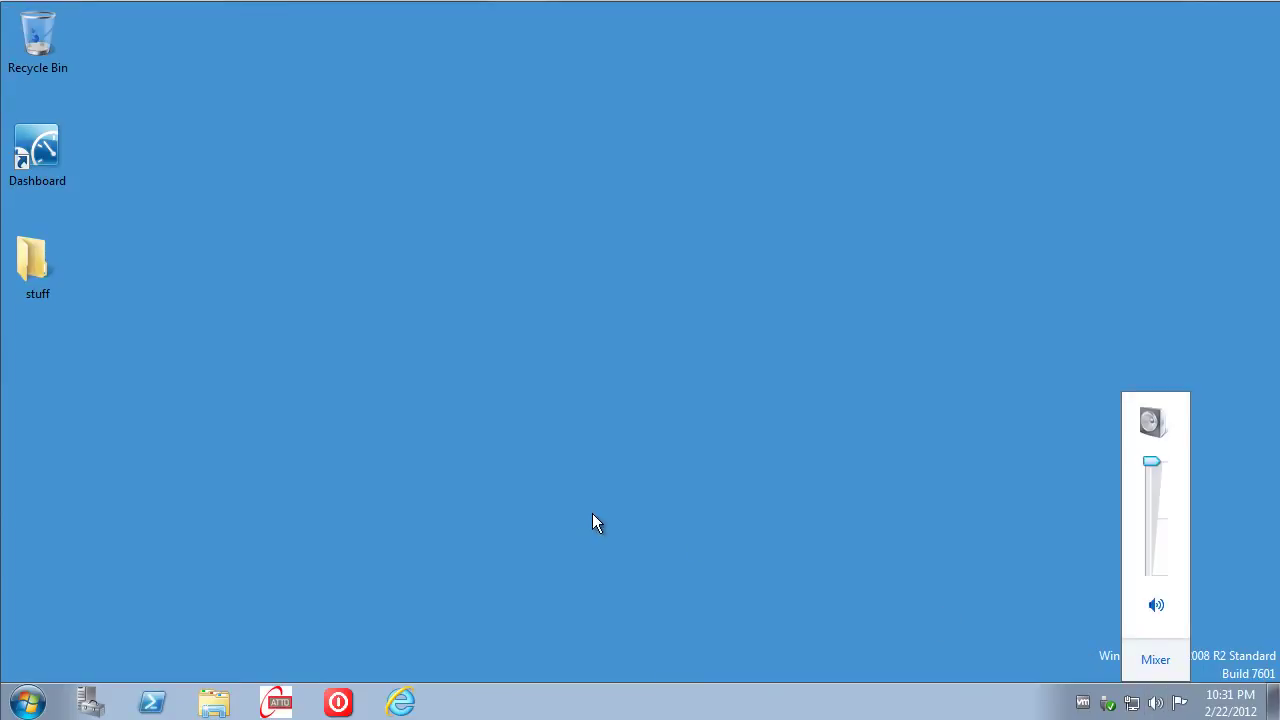
pyautogui.click(370, 603)
pyautogui.click(28, 704)
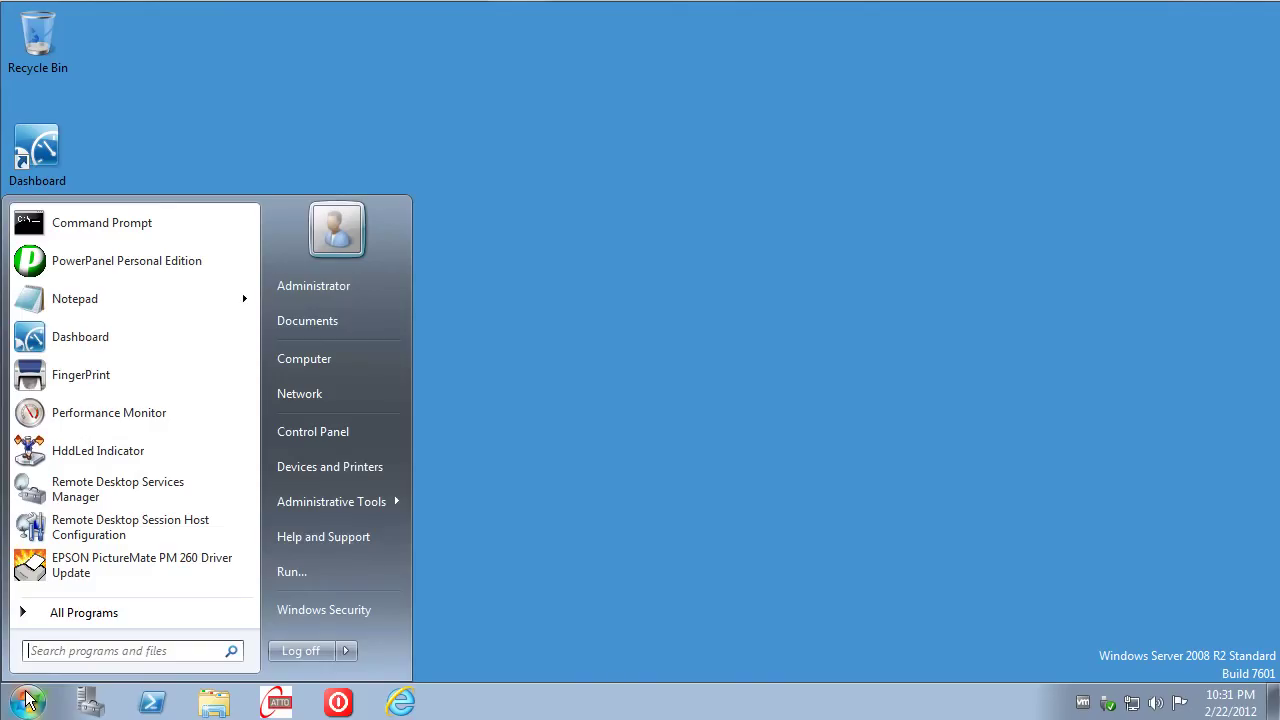
pyautogui.write('sound')
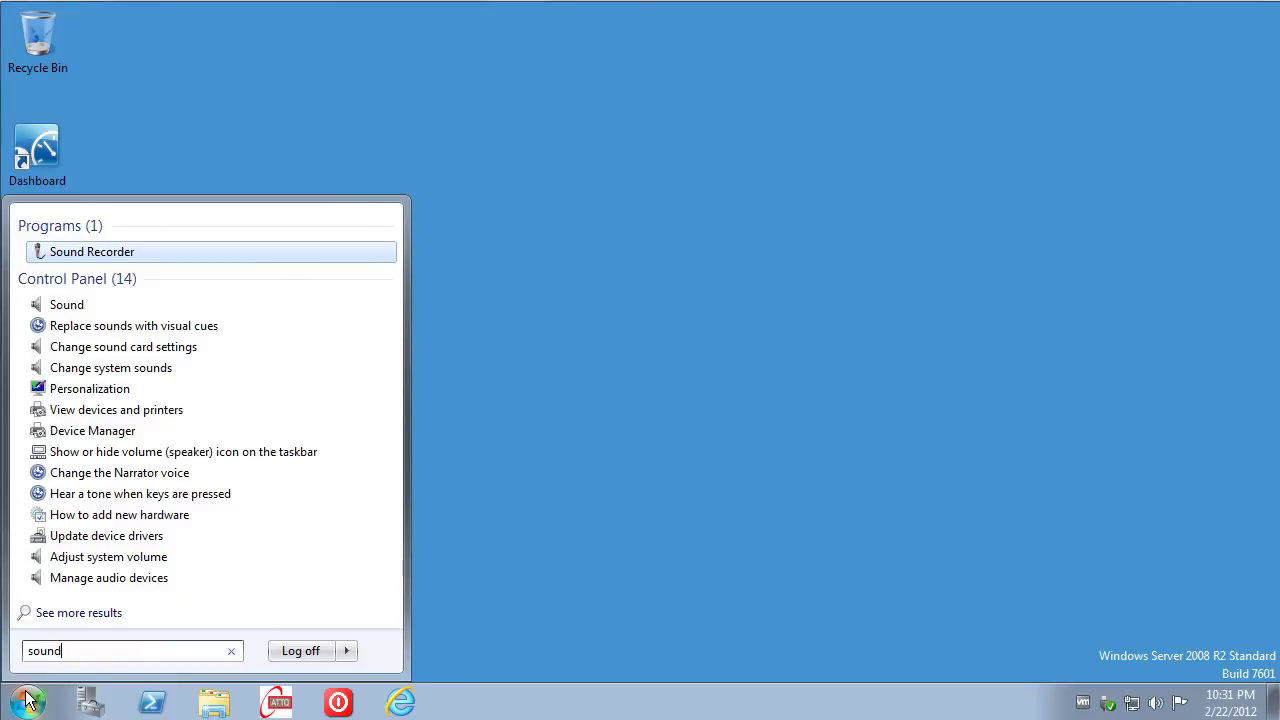
pyautogui.press('Down')
pyautogui.press('Down')
pyautogui.press('Return')
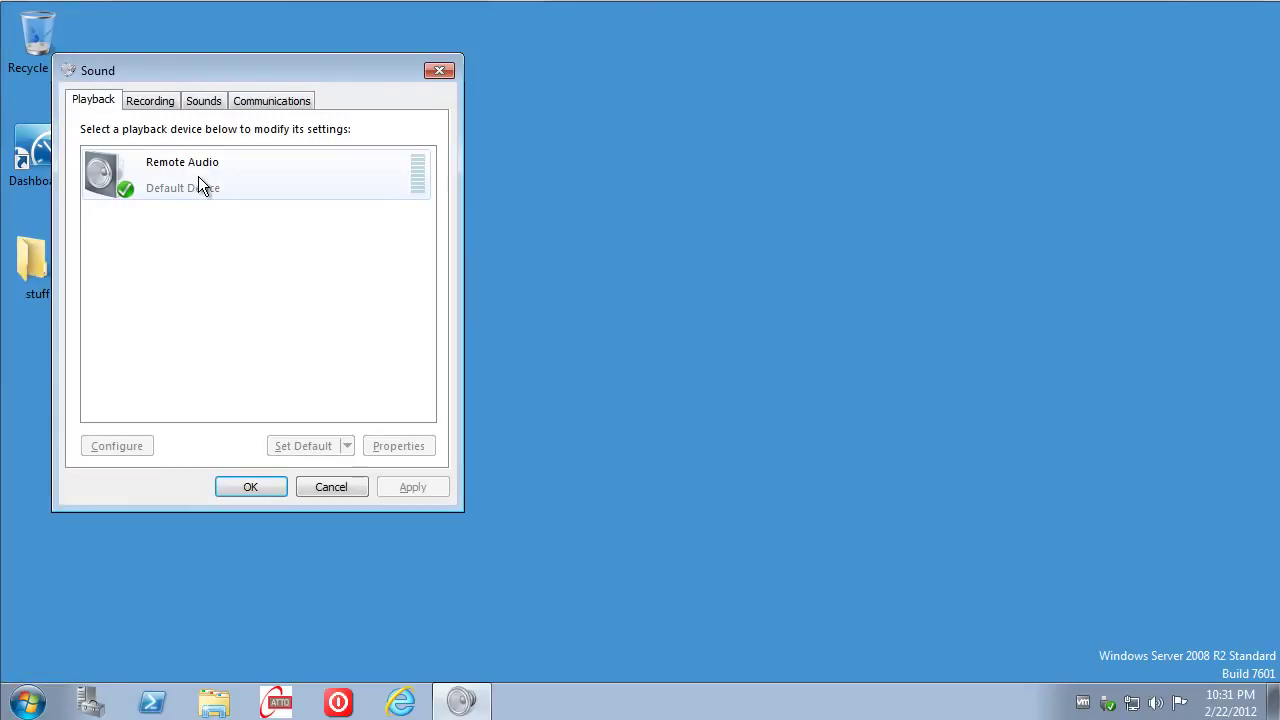
pyautogui.rightClick(198, 176)
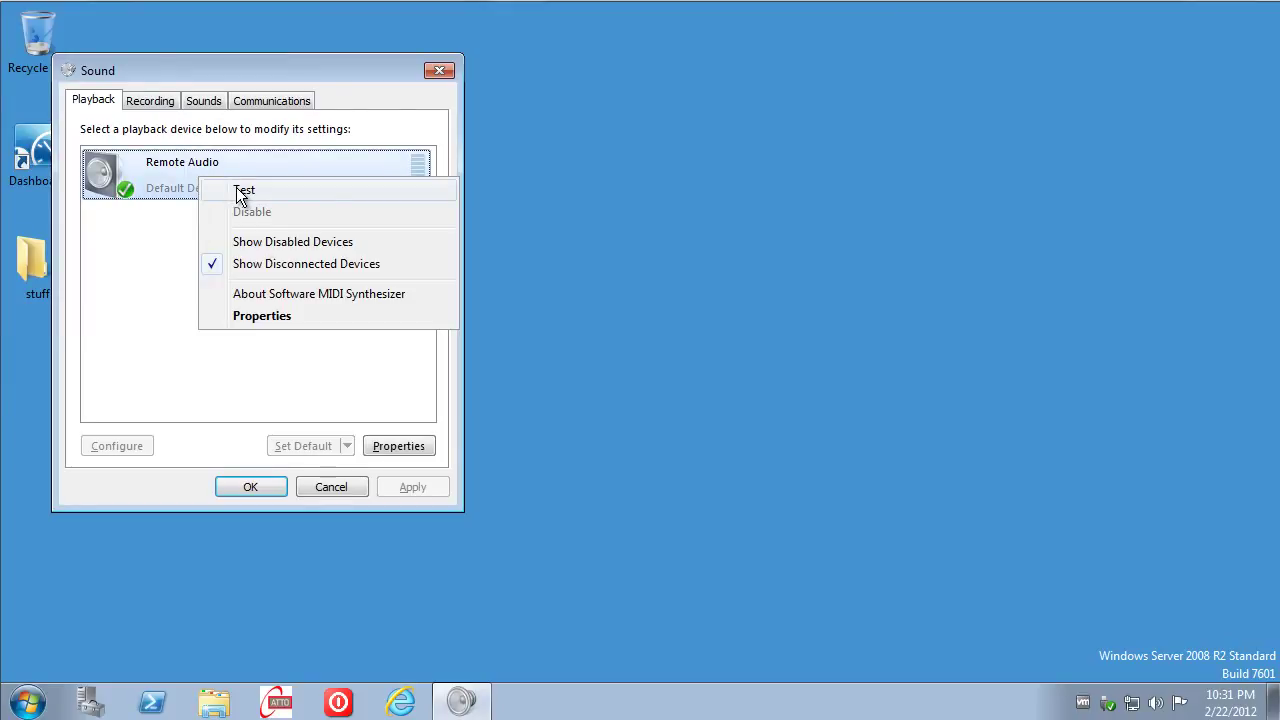
pyautogui.click(243, 191)
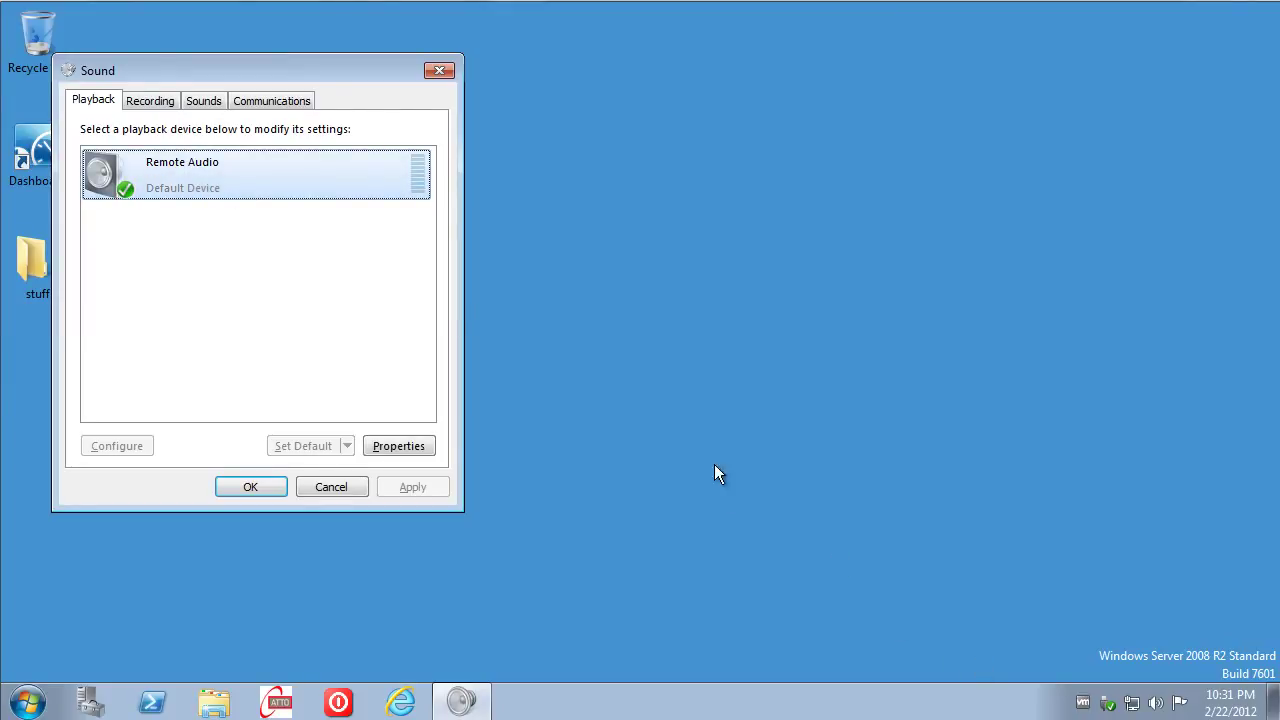